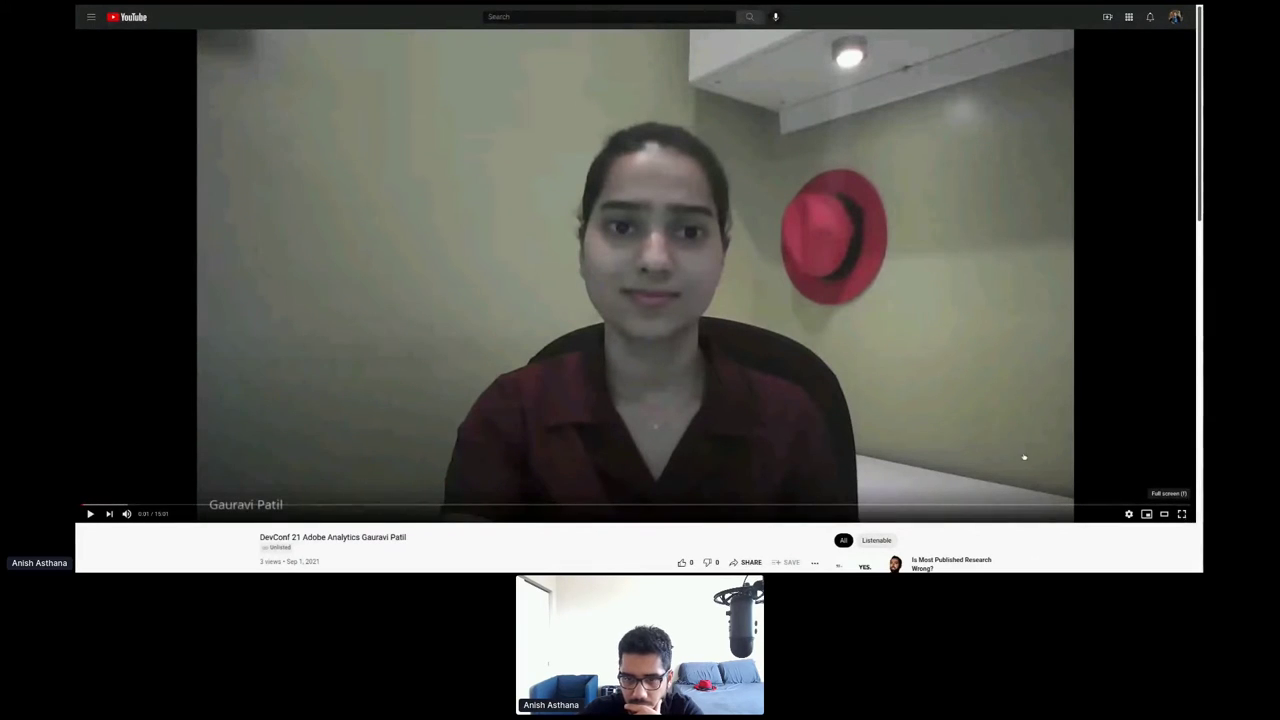
Step: Play the DevConf 21 Adobe Analytics talk video in full-screen mode
key(f)
click(783, 193)
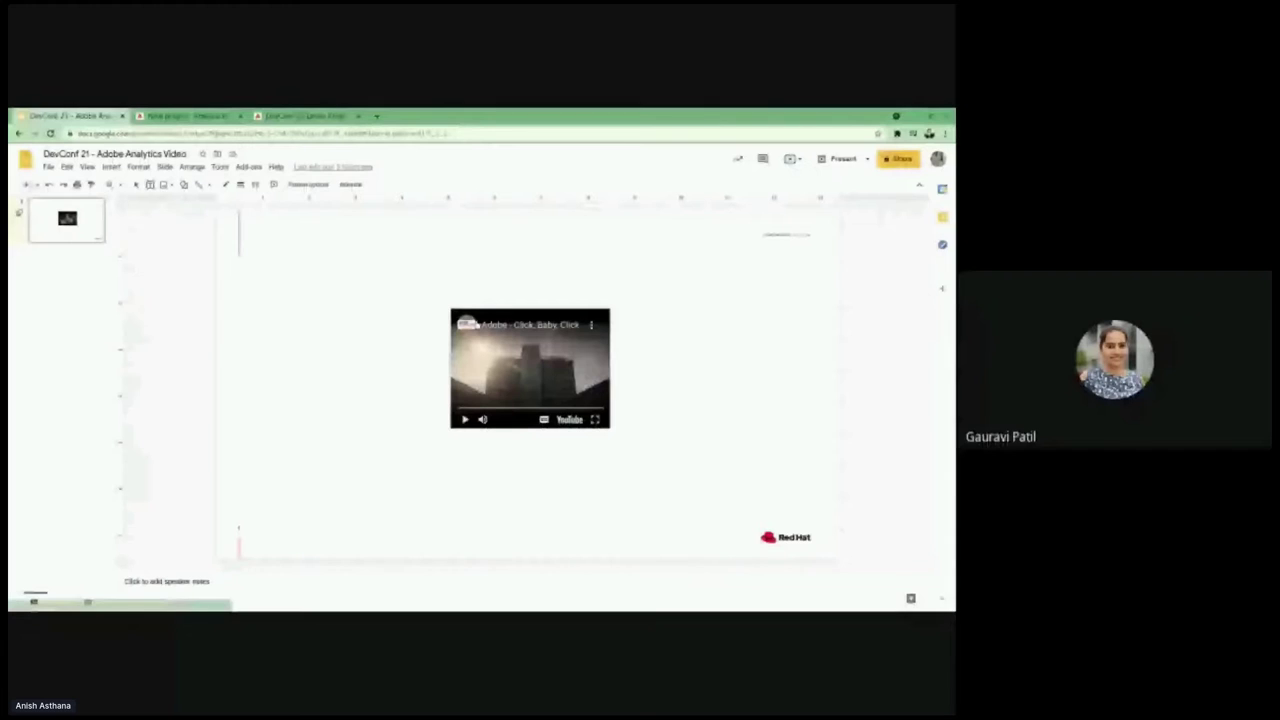
Step: Watch the embedded 'Adobe - Click, Baby, Click' video full screen, then exit back to the slide
click(466, 418)
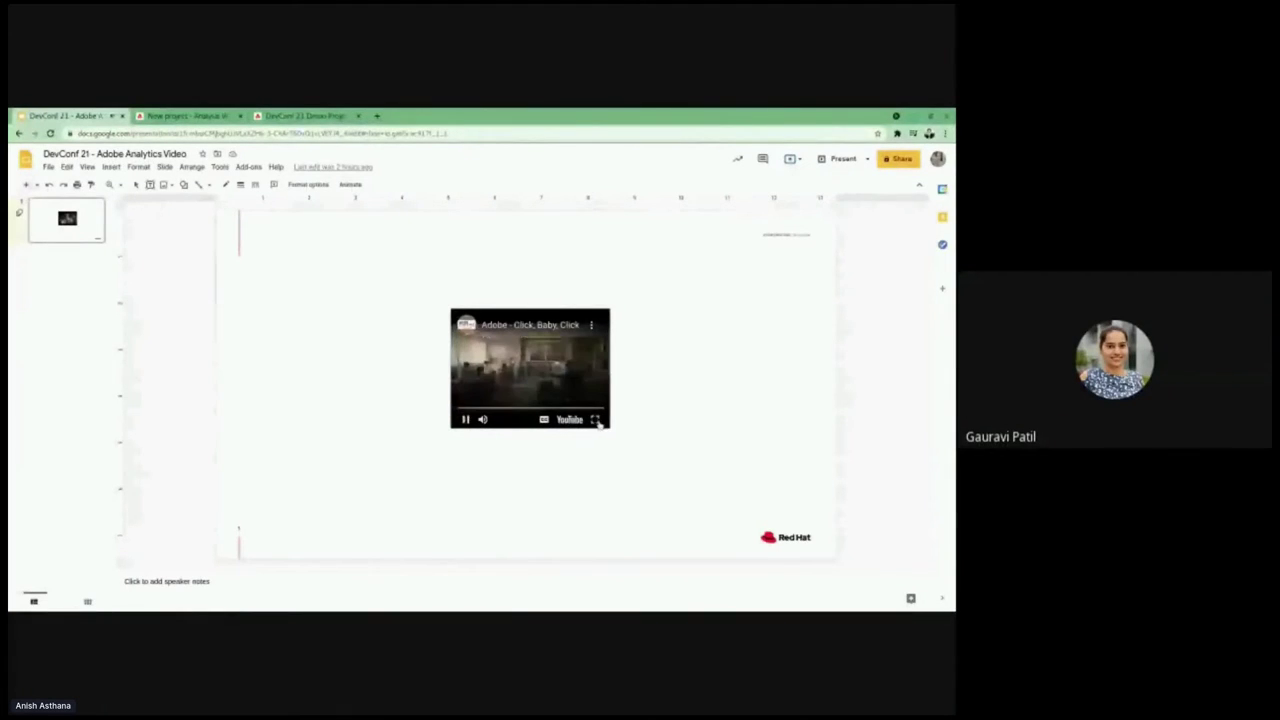
click(594, 420)
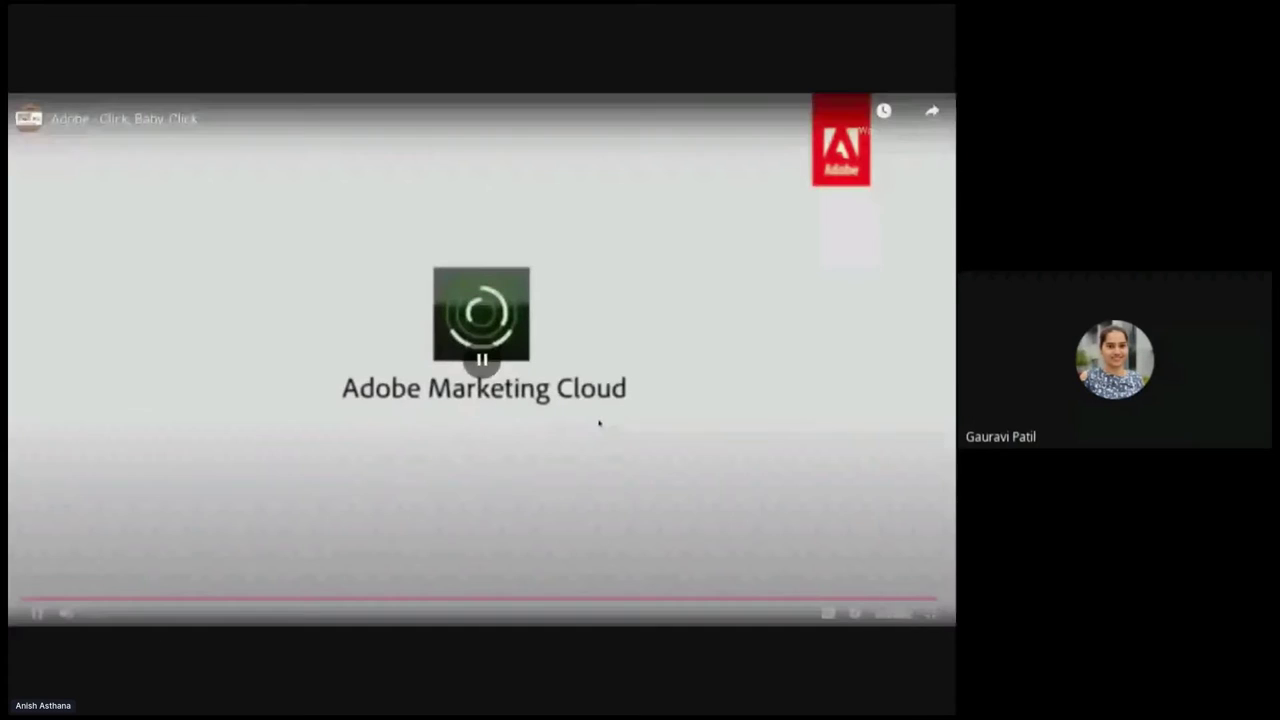
click(930, 612)
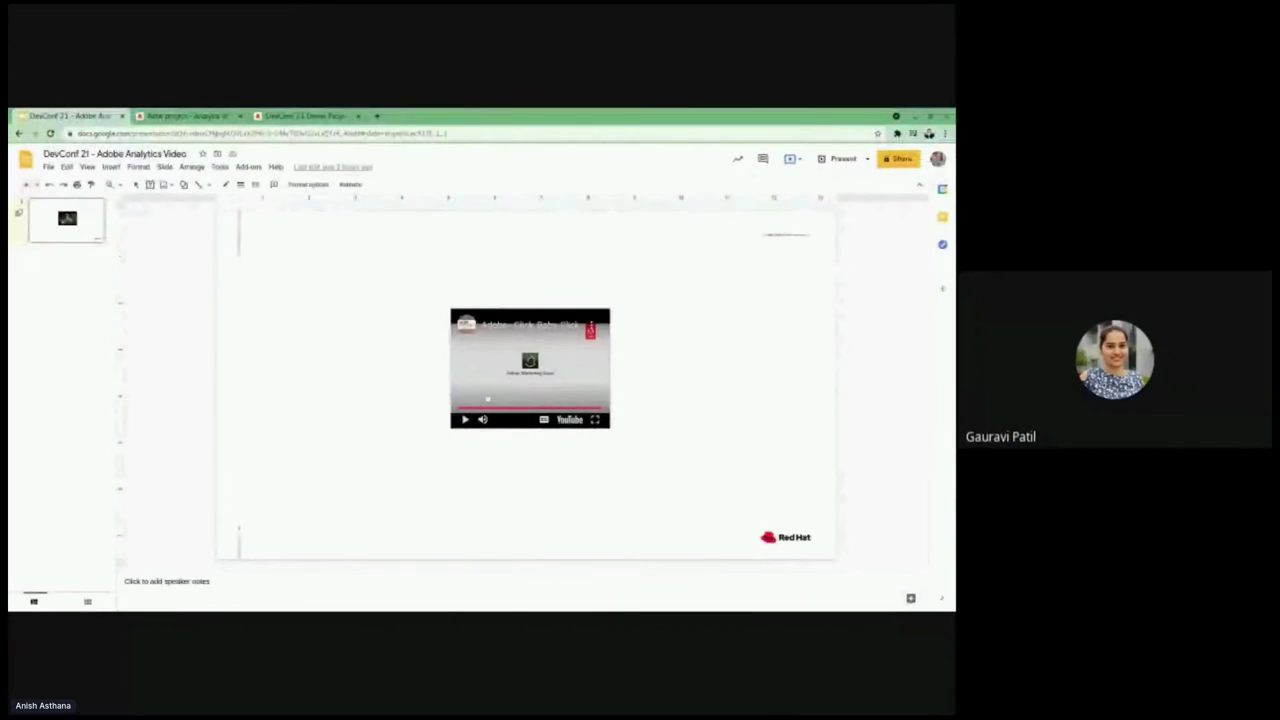
Step: Switch to the new Workspace project and browse the Panels, Visualizations and Components lists
click(213, 117)
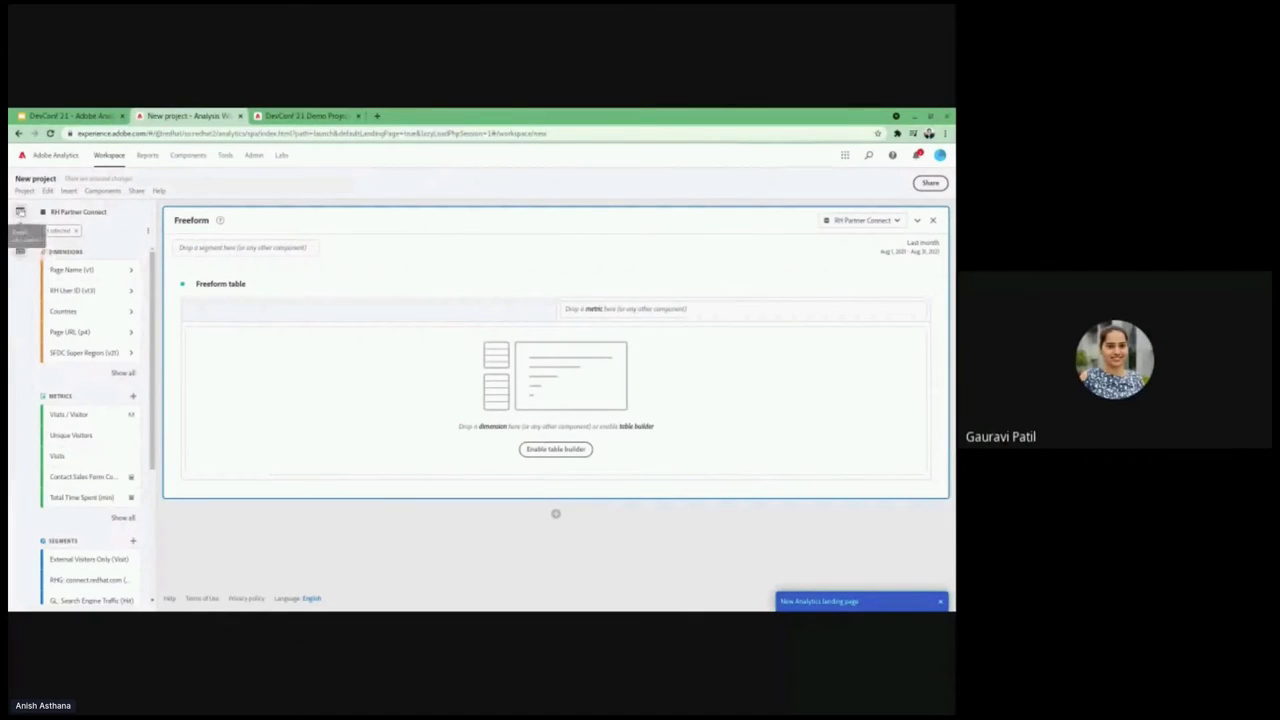
click(20, 213)
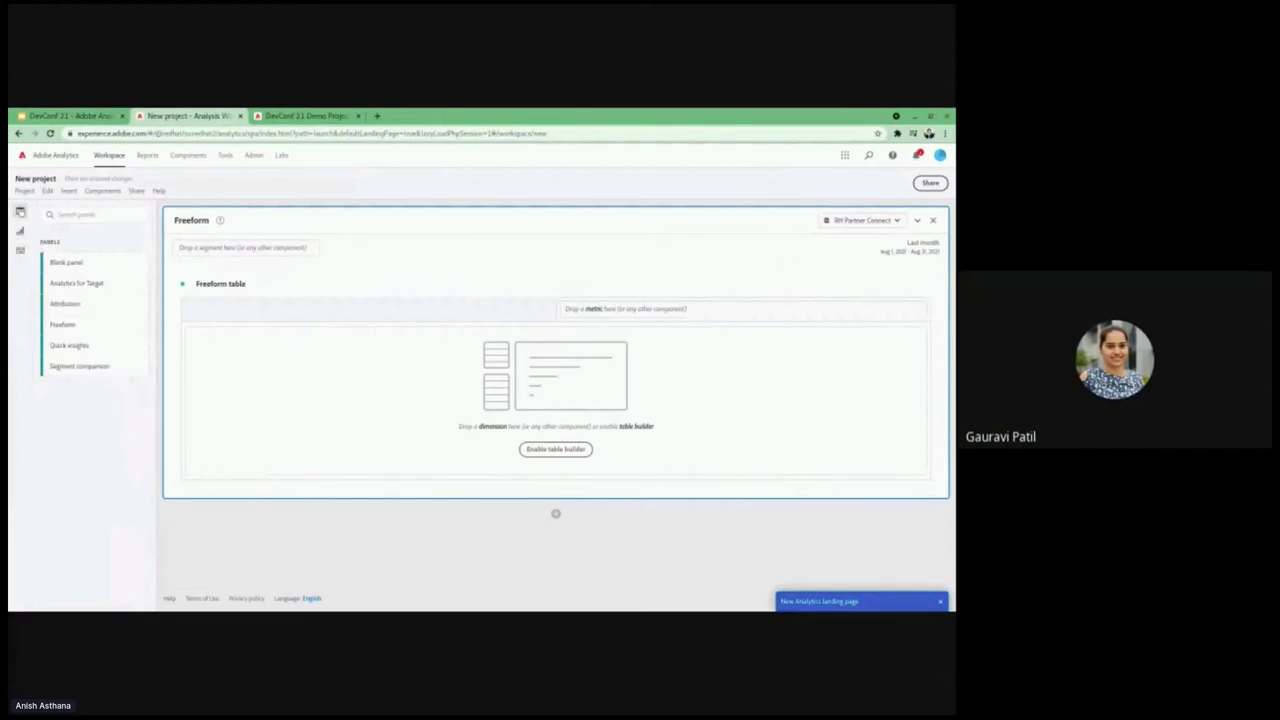
click(20, 231)
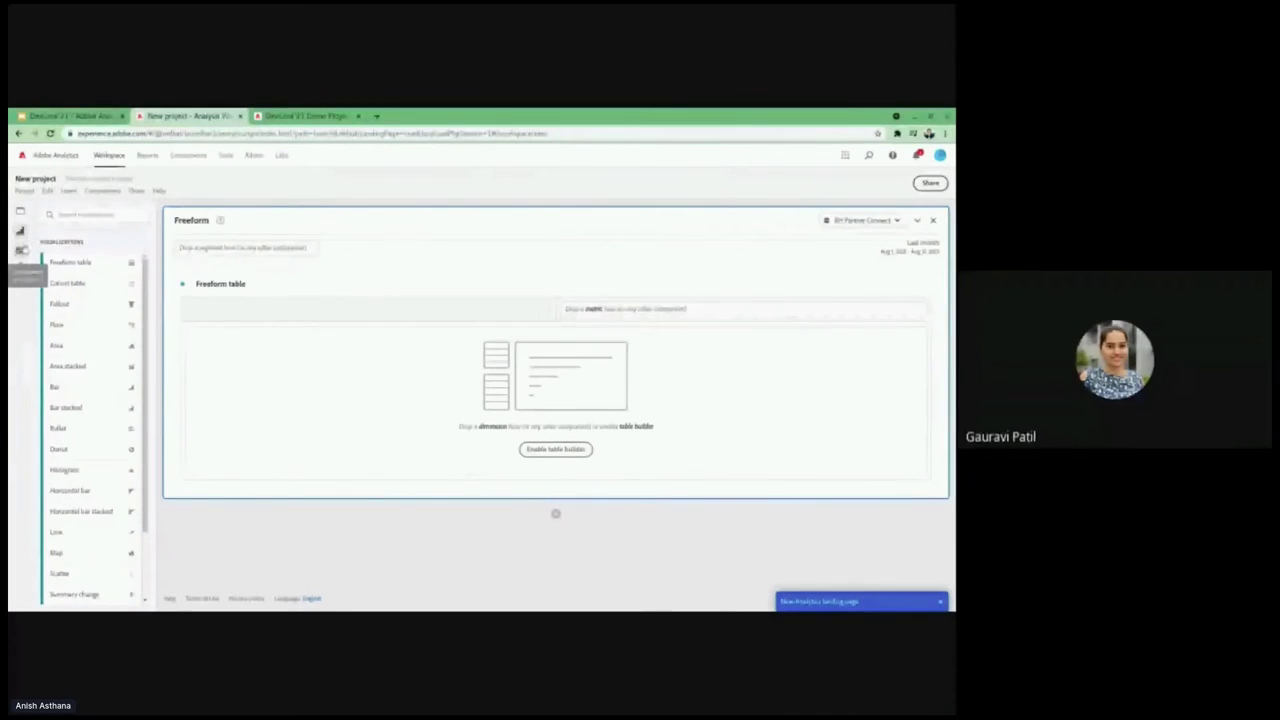
click(21, 250)
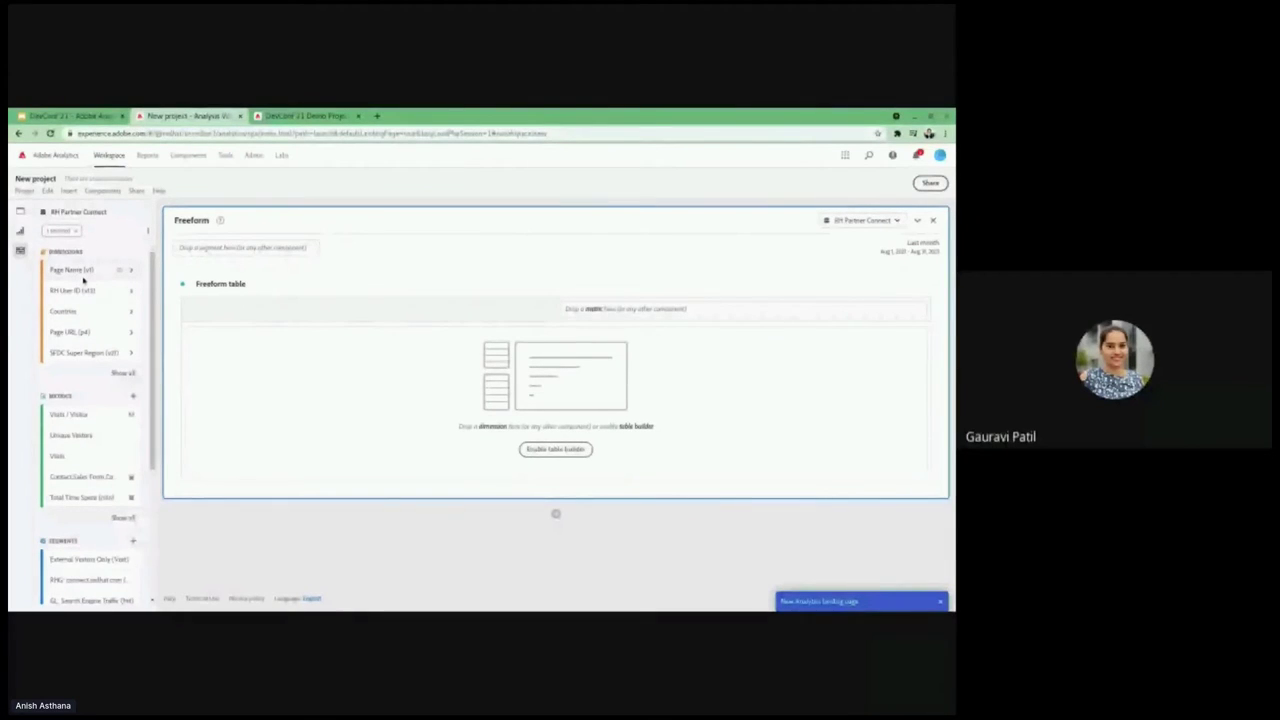
scroll(83, 281, down, 3)
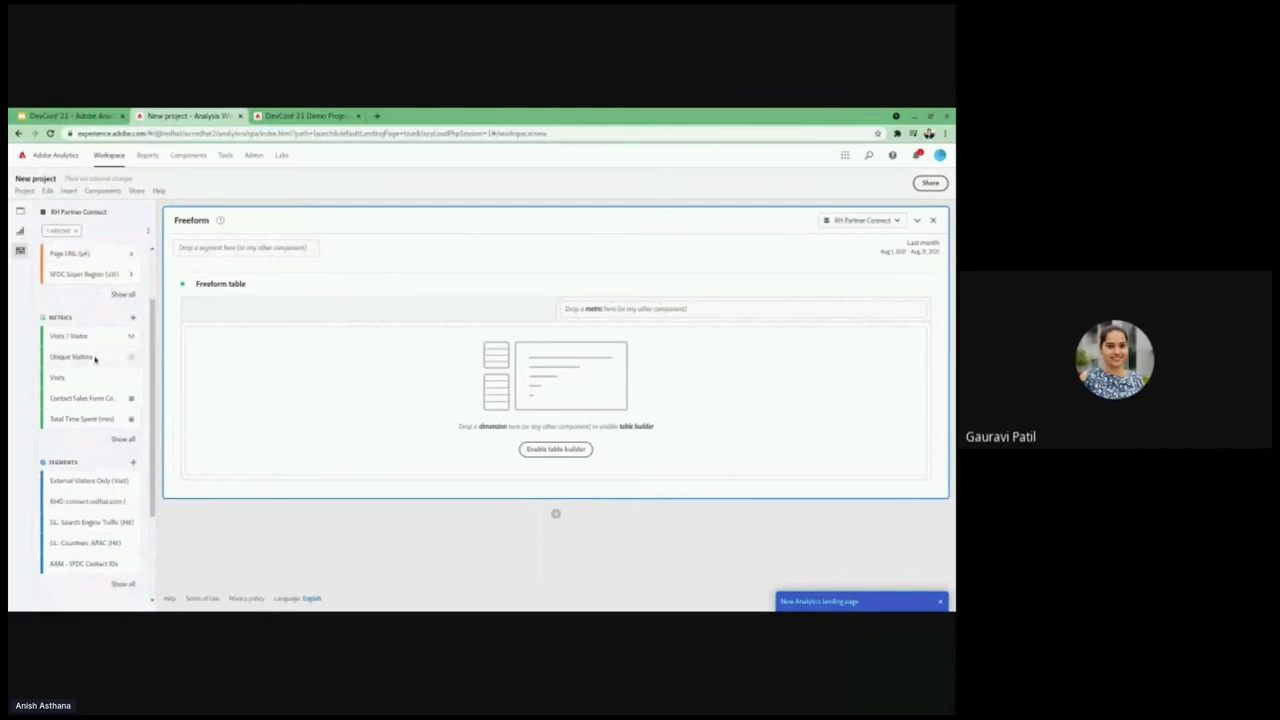
scroll(95, 356, down, 3)
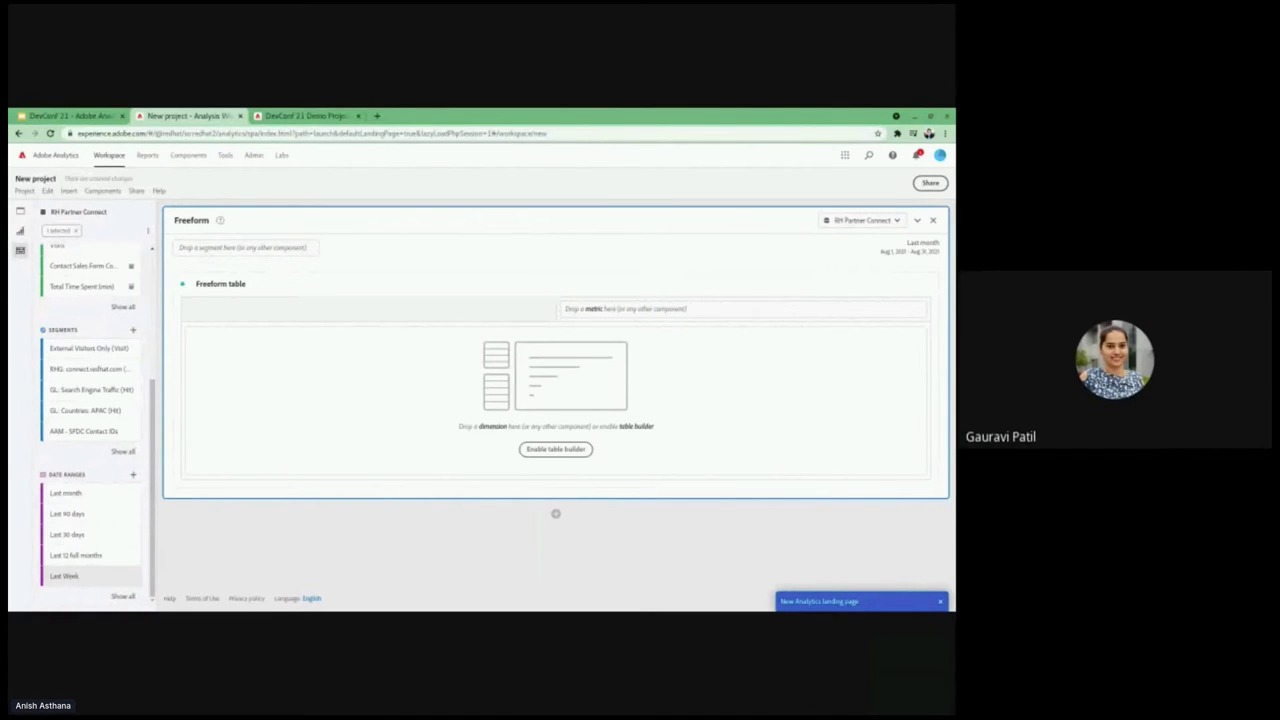
scroll(100, 354, up, 3)
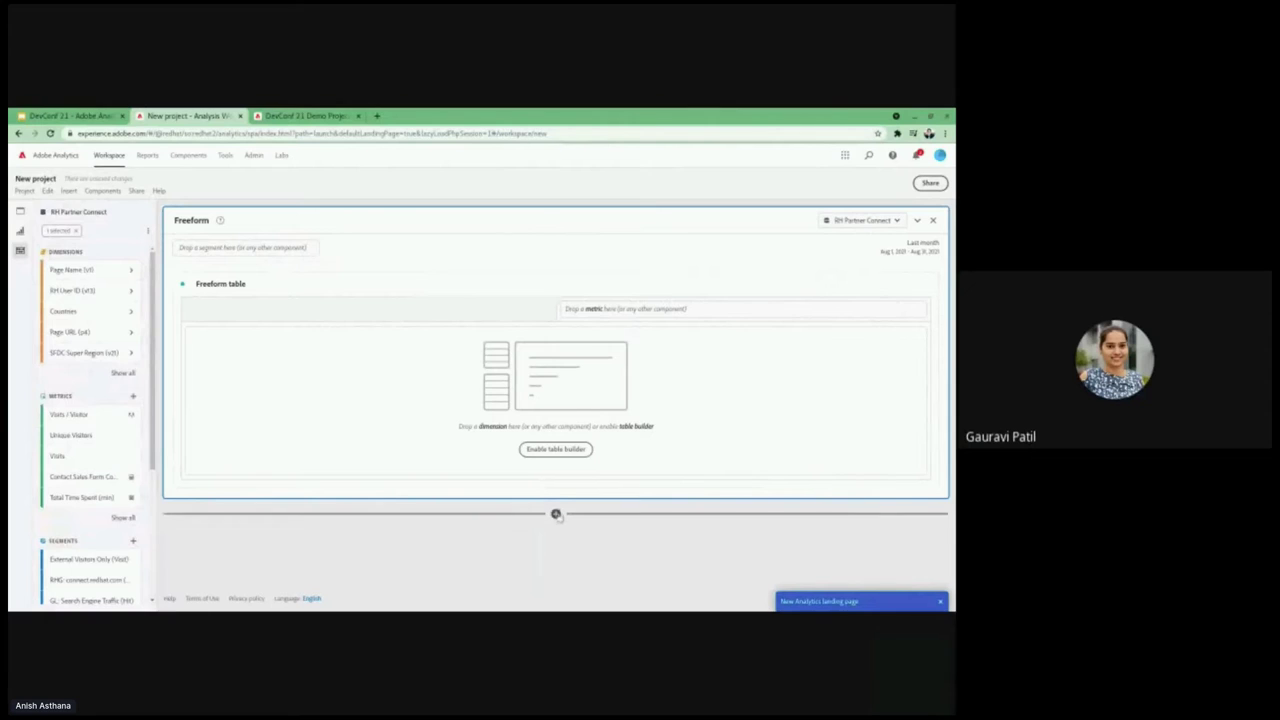
Step: Add a trial blank panel, view the visualizations list, then close the blank panel
click(557, 515)
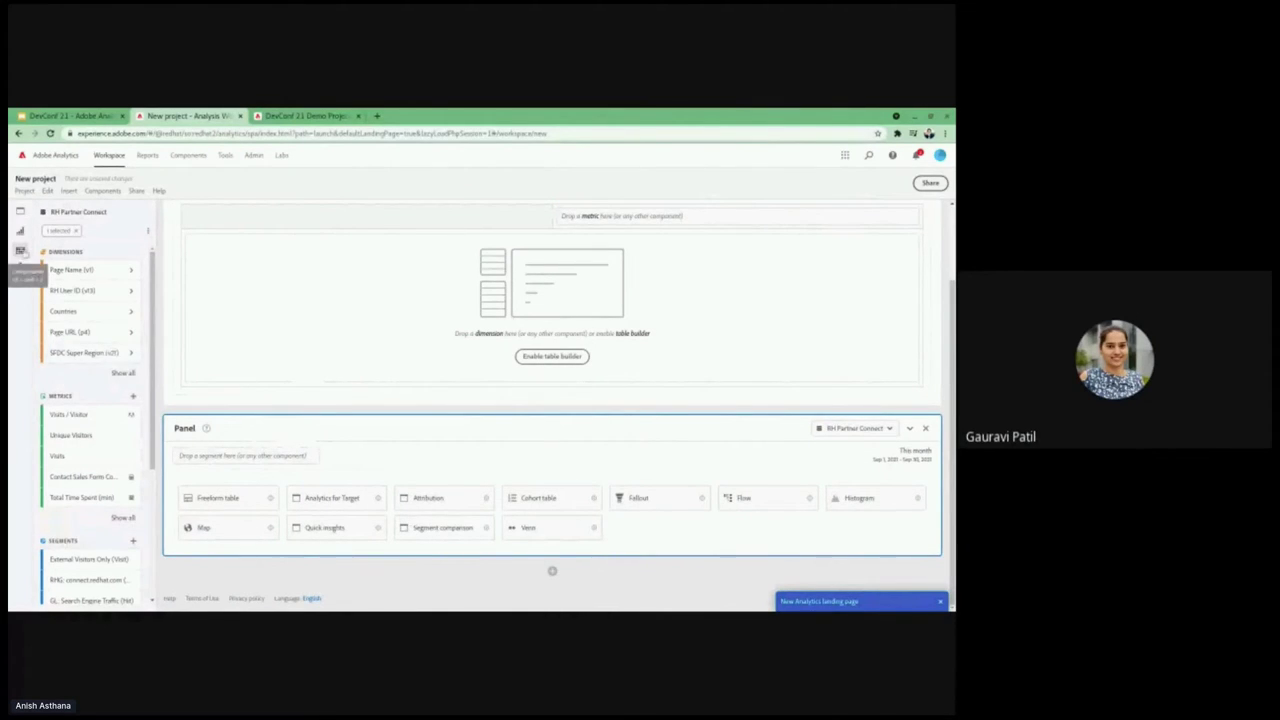
click(20, 232)
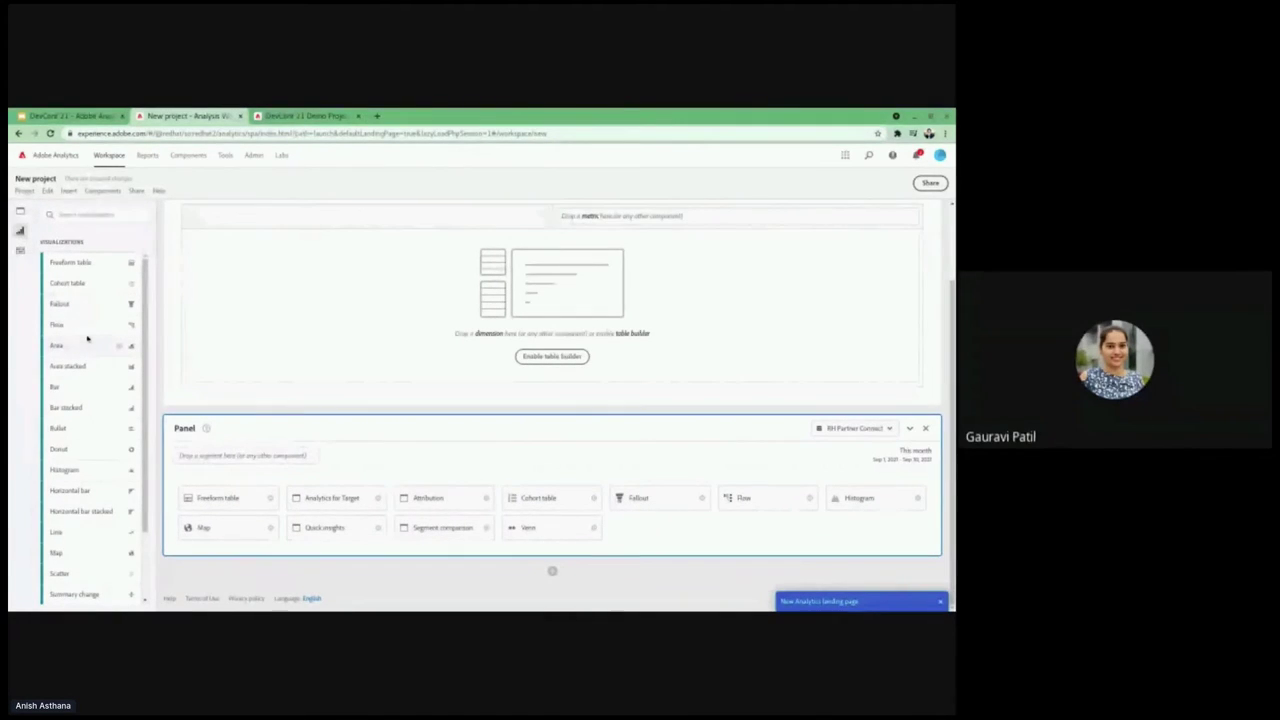
click(925, 428)
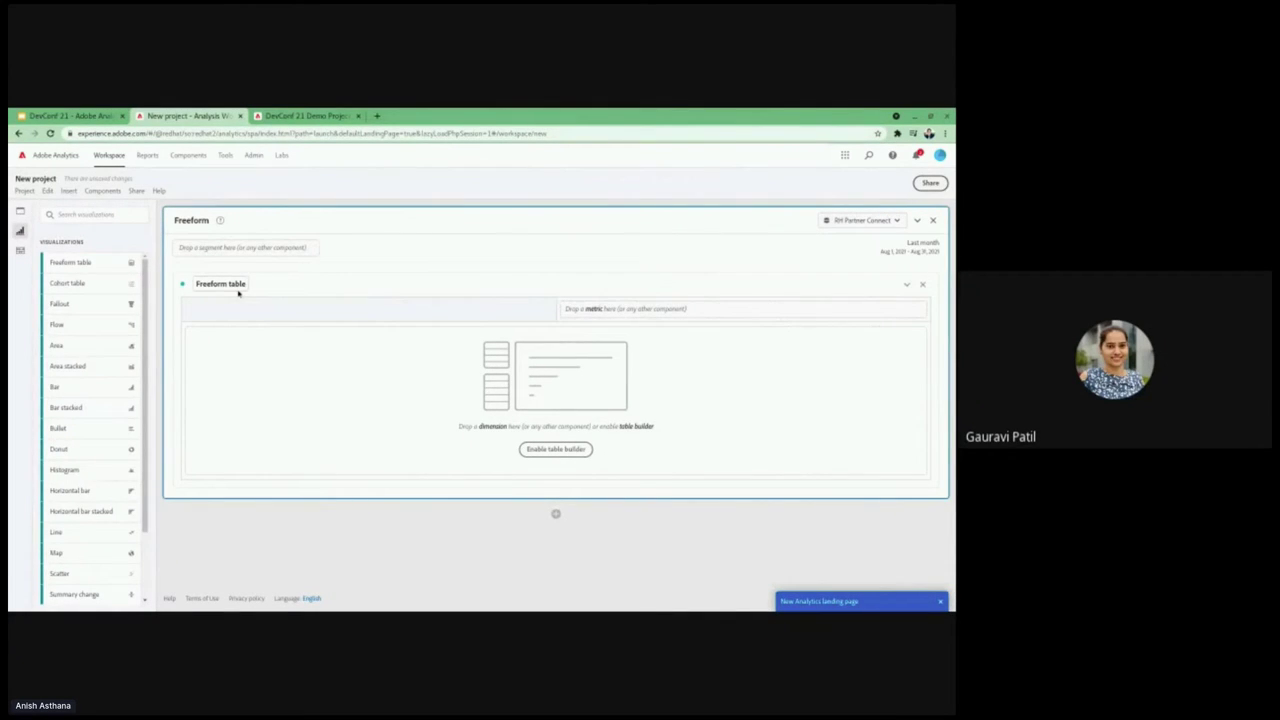
Step: Title the project 'DevConf 21 Project' and the Freeform panel 'DevConf 21 Report'
click(30, 180)
text(DevConf)
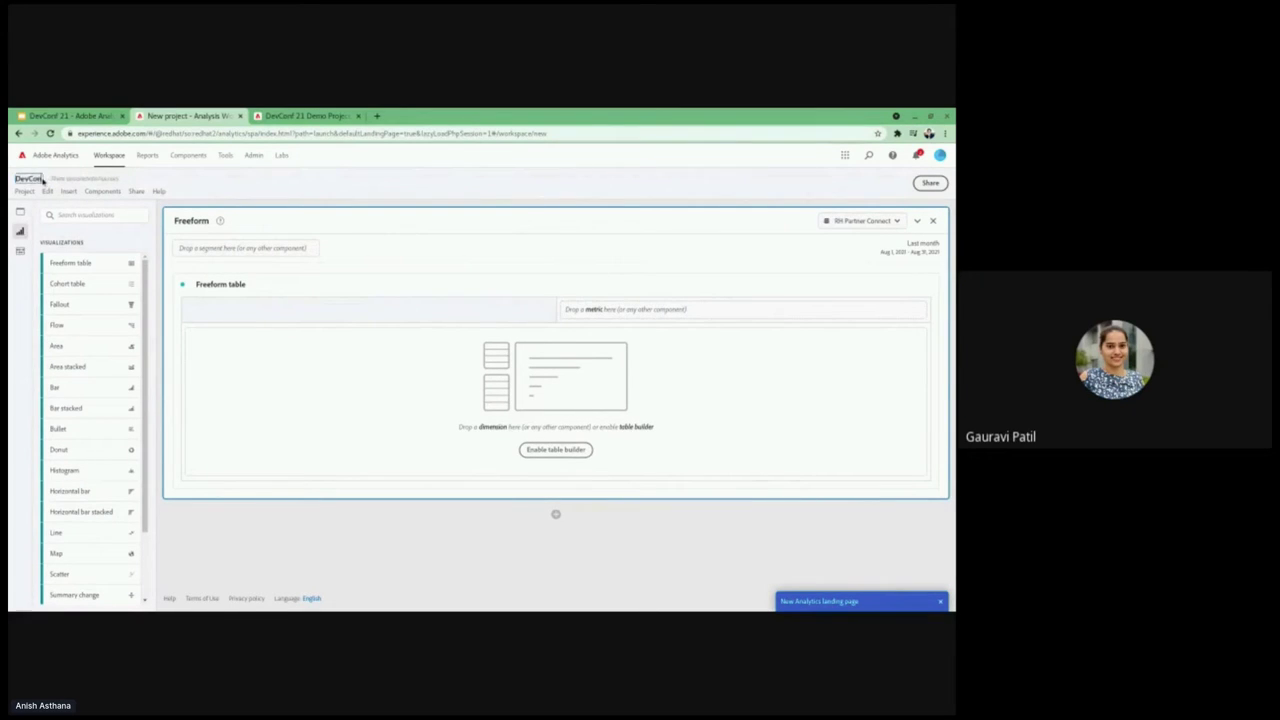
text( 21 Project)
click(190, 220)
text(DevConf)
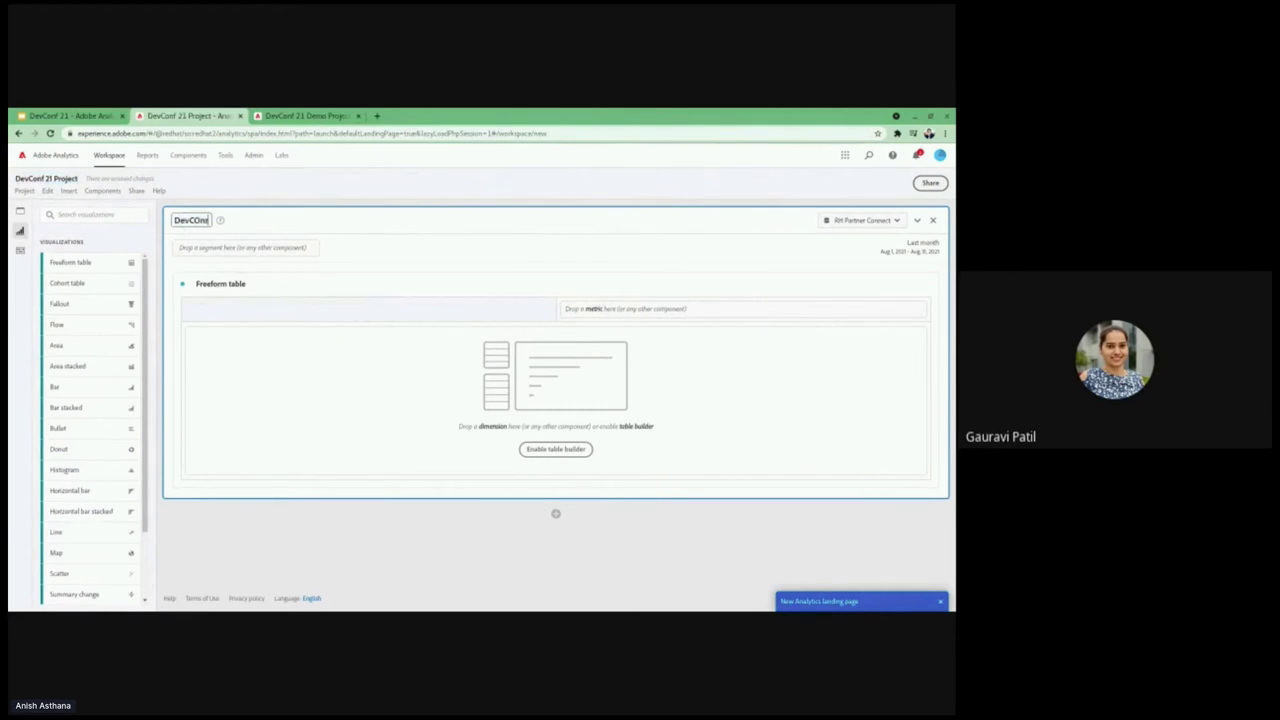
key(BackSpace)
key(BackSpace)
key(BackSpace)
text(onf 21 Report)
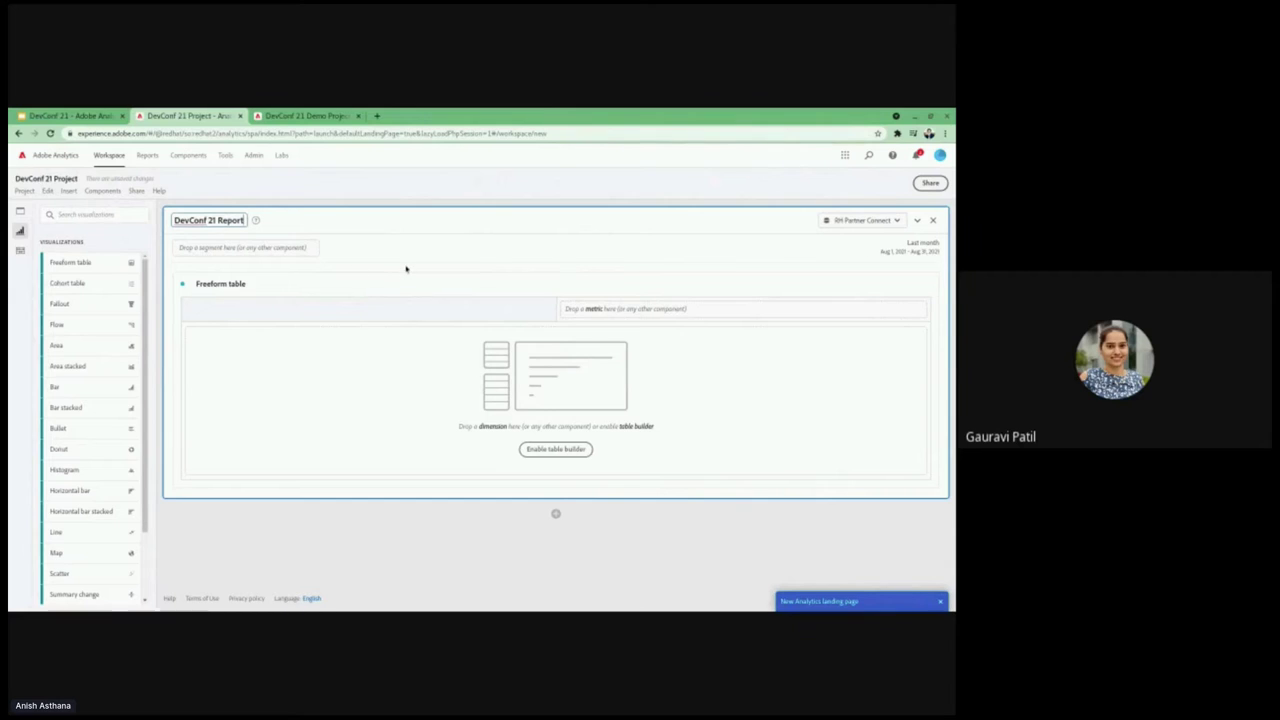
click(397, 268)
click(21, 251)
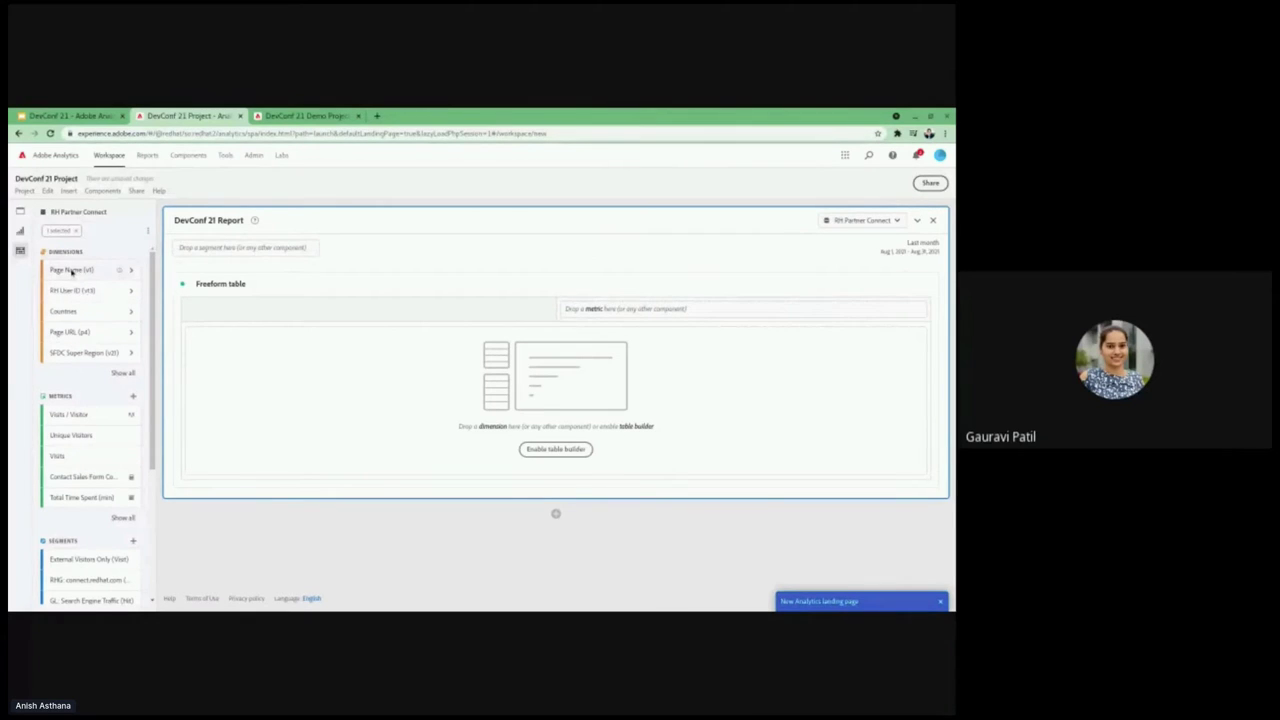
Step: Put Page Name (v1) in the table rows with Visits and Unique Visitors metric columns
drag(72, 271, 221, 347)
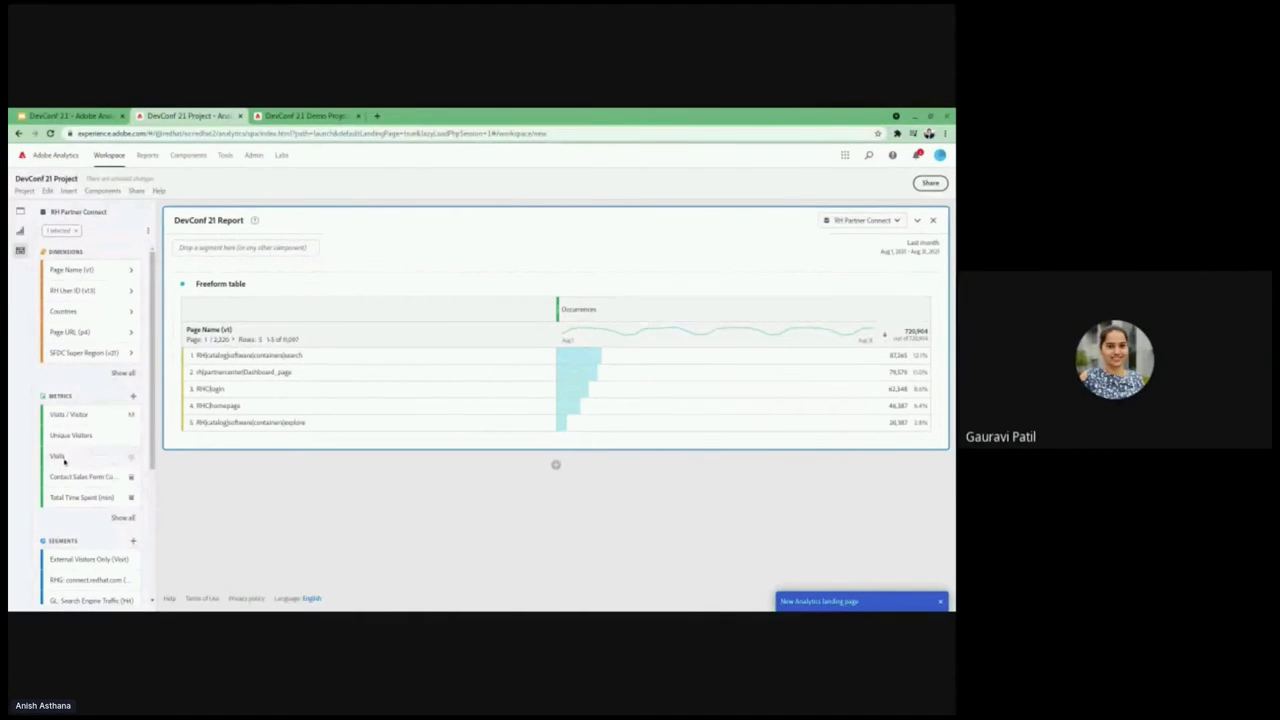
drag(64, 461, 691, 310)
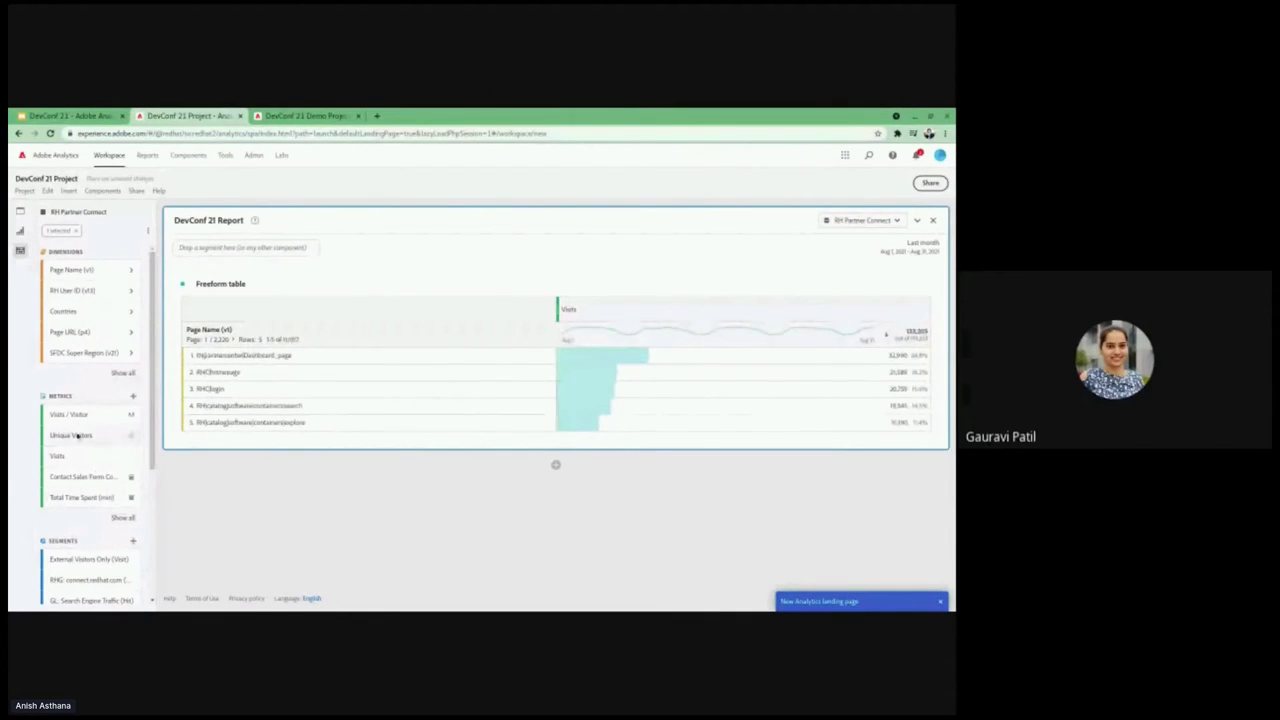
drag(77, 436, 921, 312)
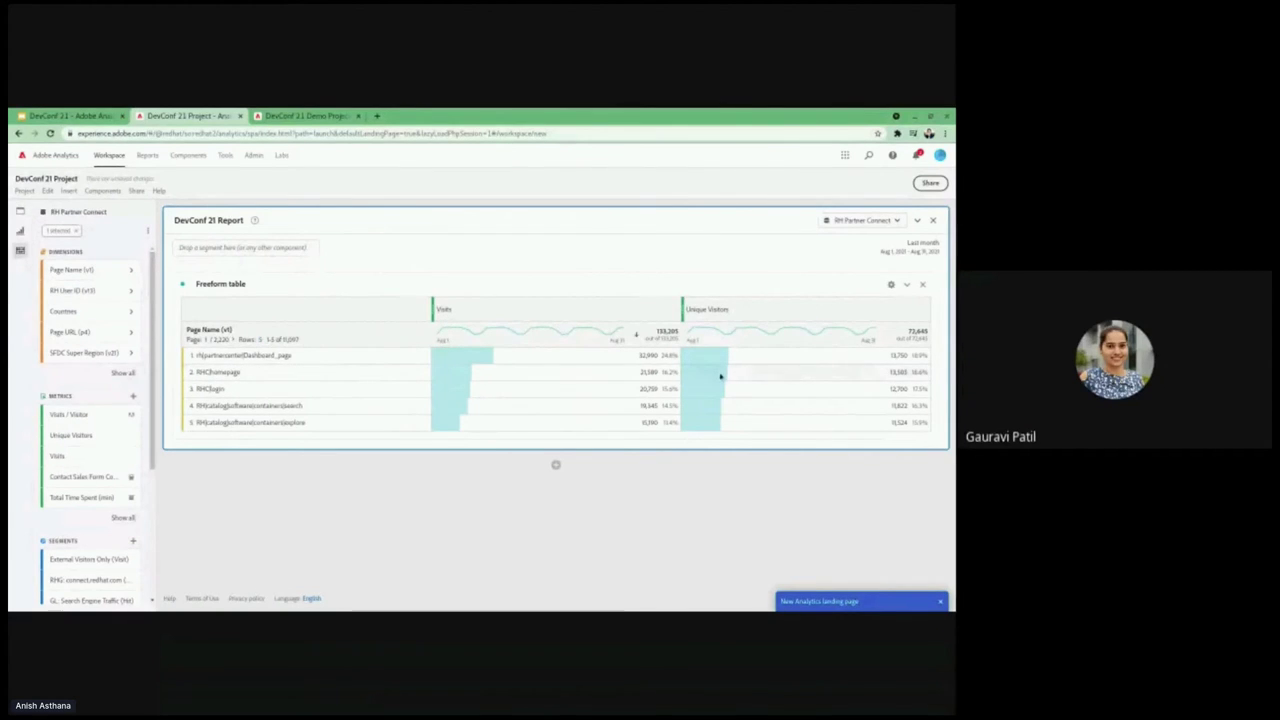
click(261, 340)
click(267, 390)
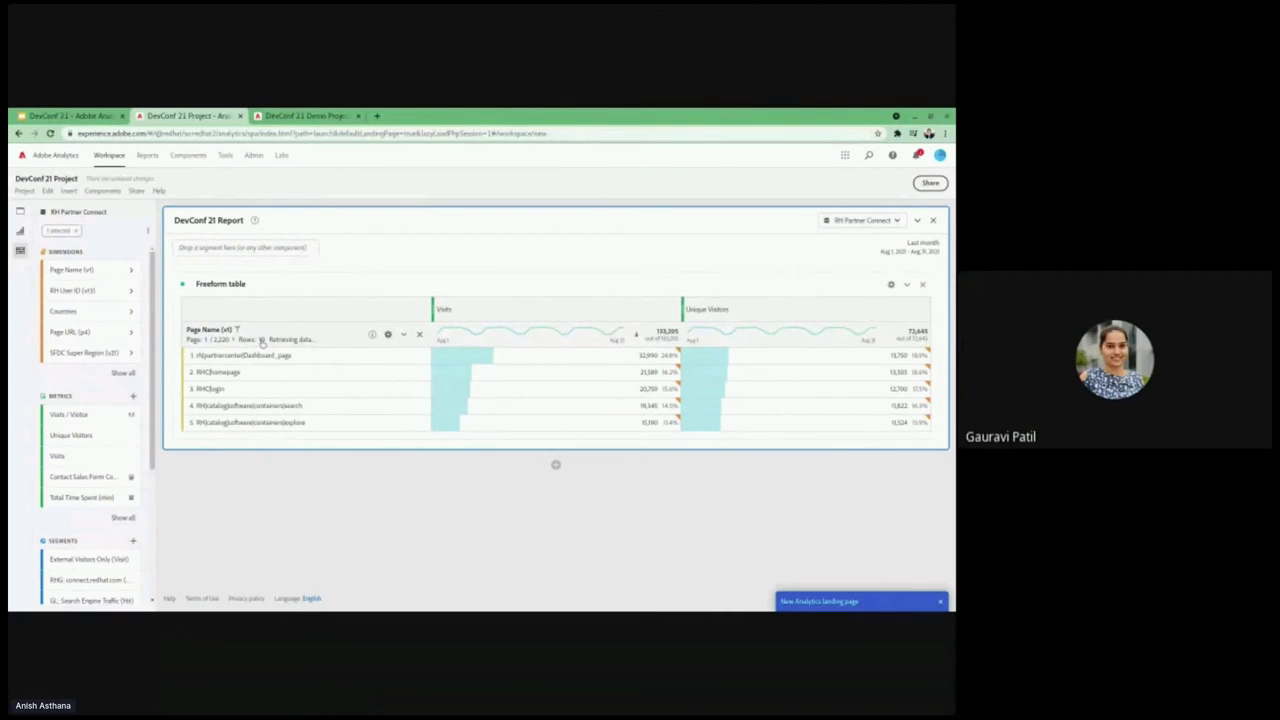
click(258, 340)
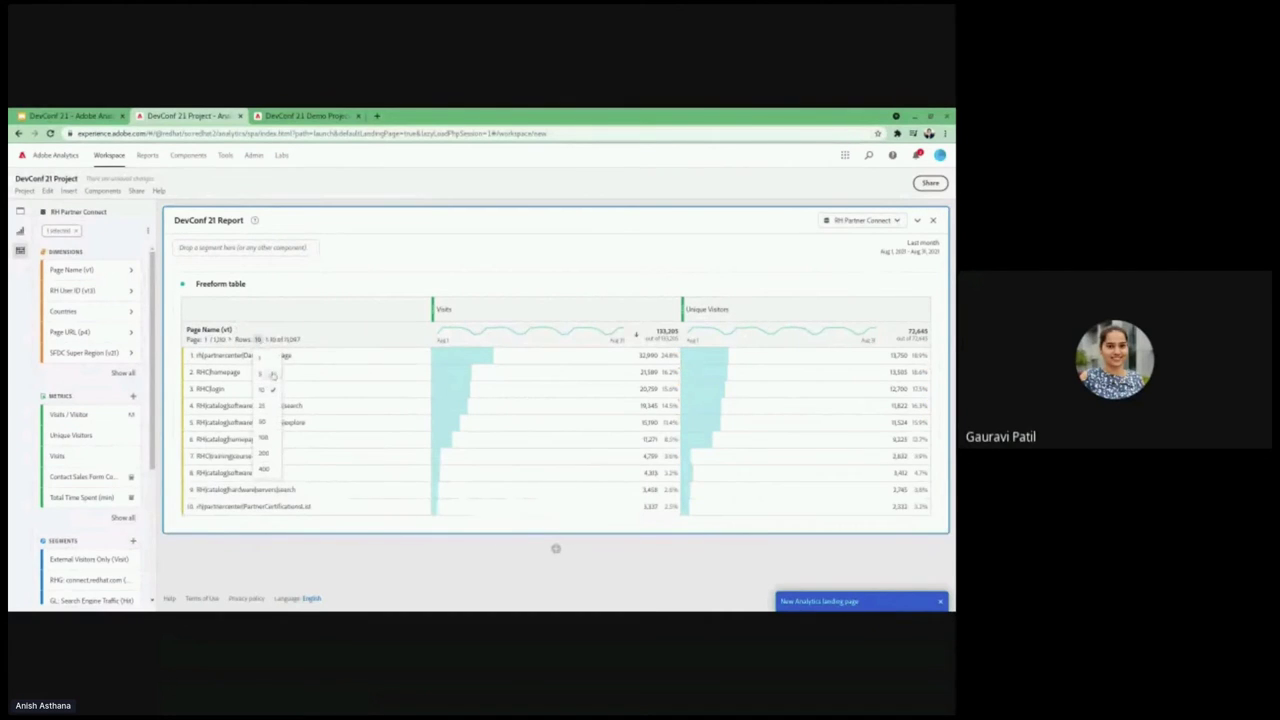
click(271, 373)
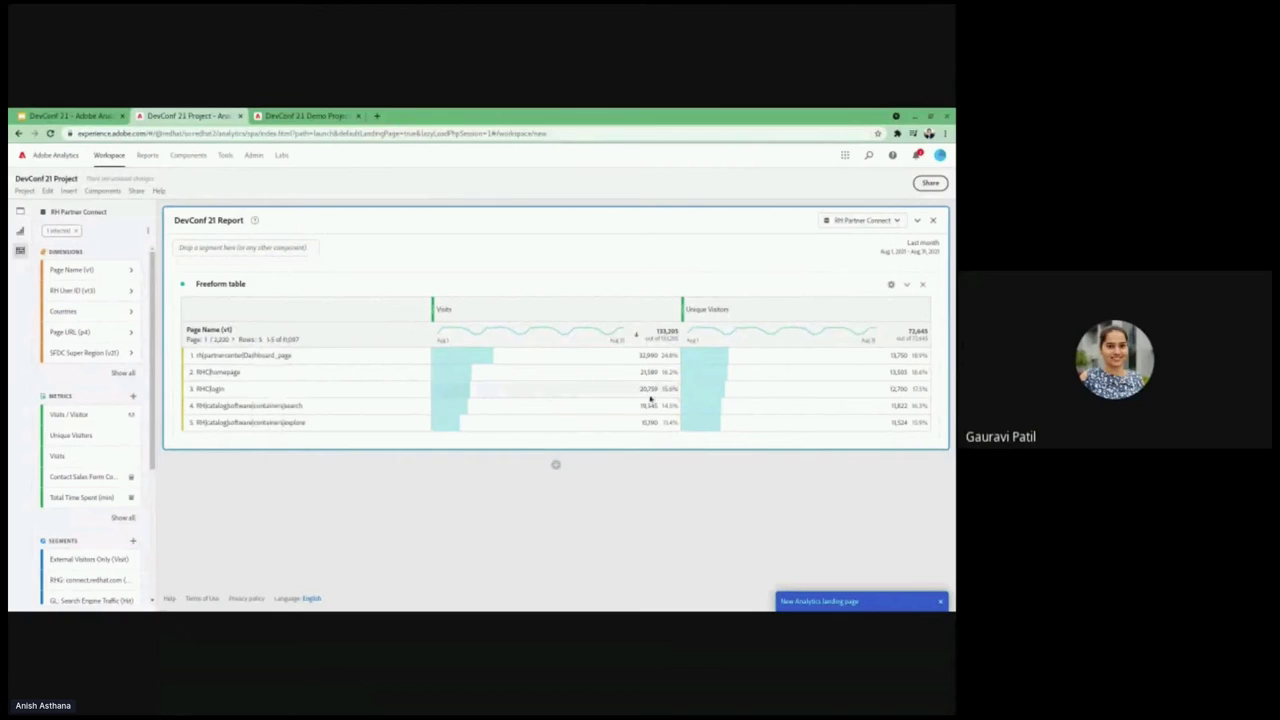
click(636, 336)
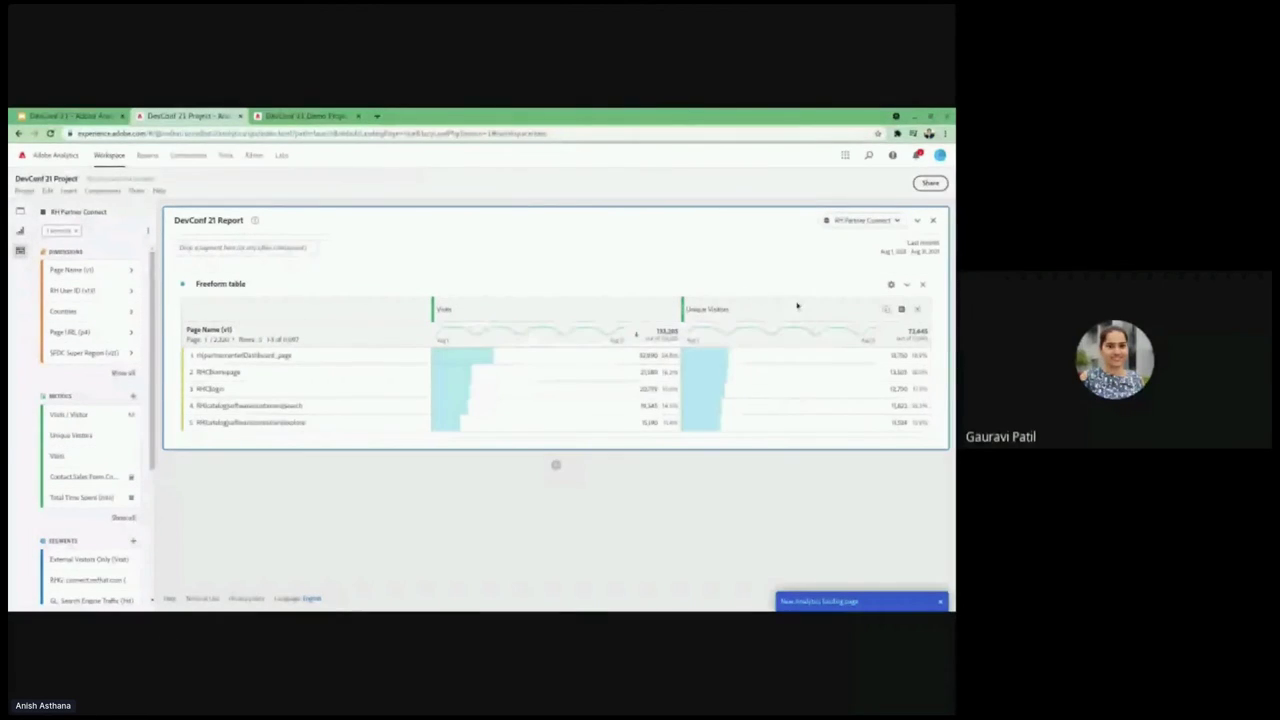
Step: Set the report date range to Last 30 days (Aug 3 – Sep 1, 2021)
click(921, 250)
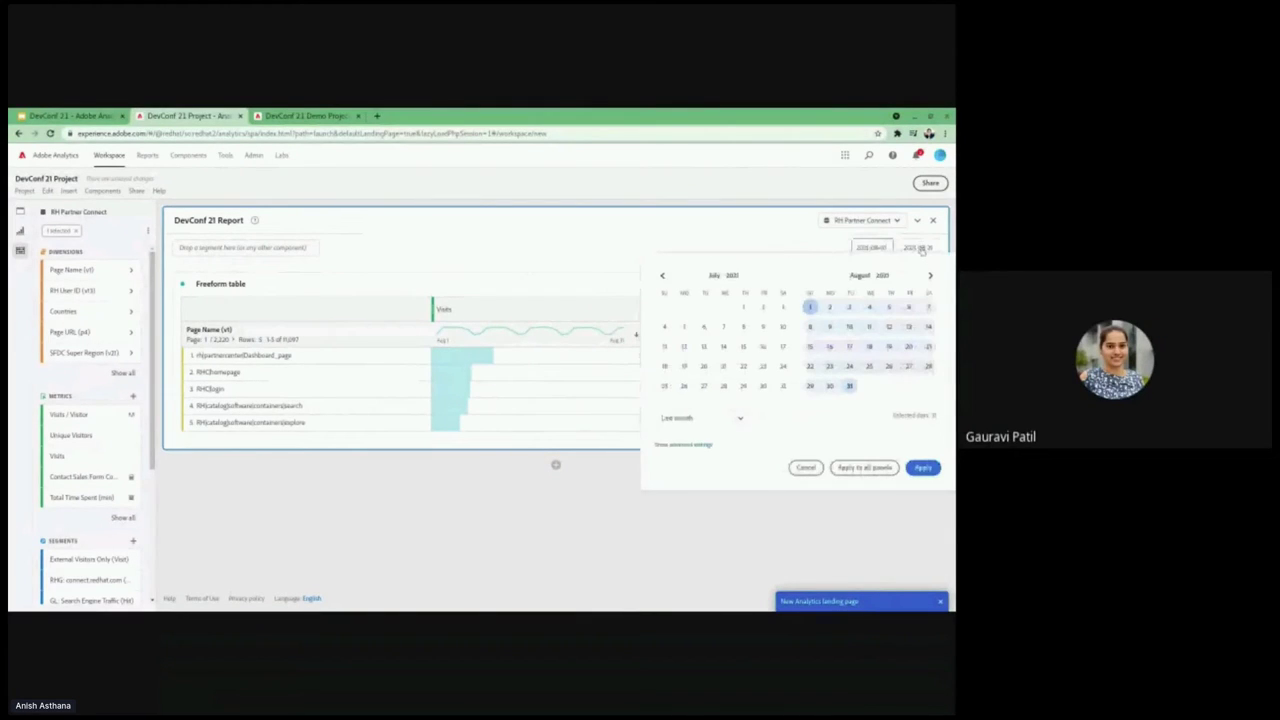
scroll(75, 556, down, 3)
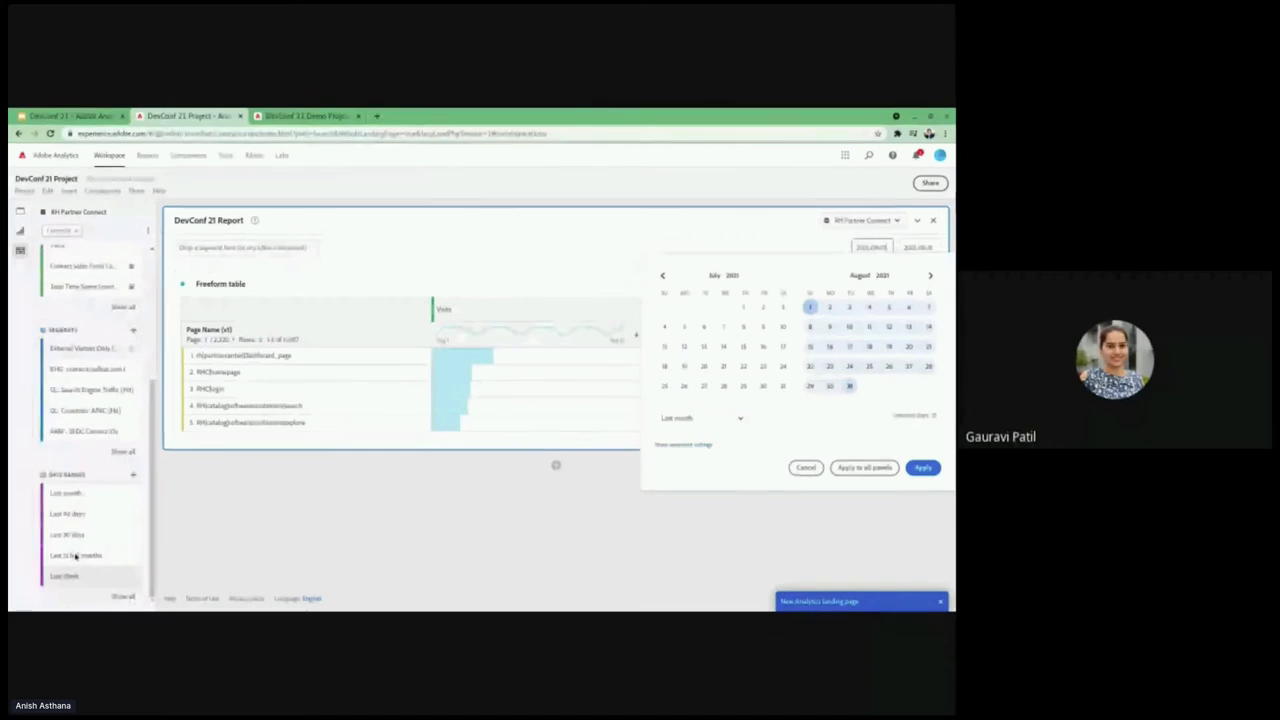
click(75, 556)
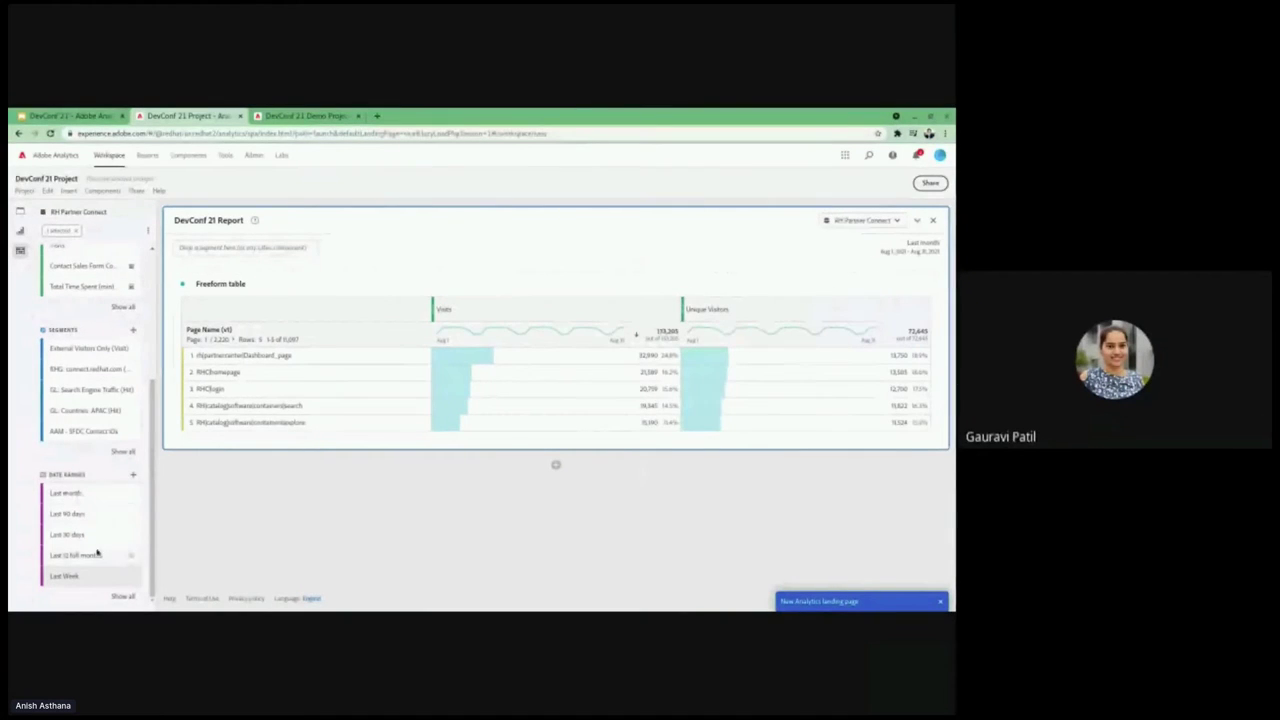
drag(87, 572, 910, 246)
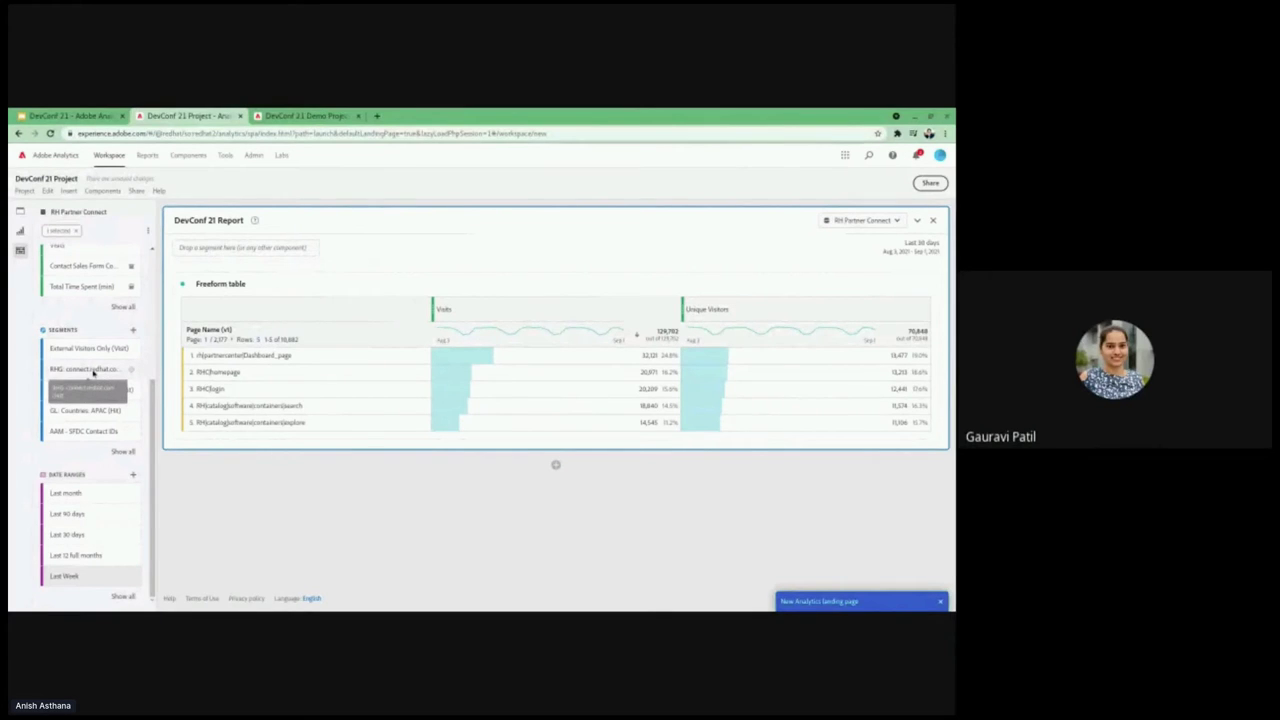
Step: Apply the RHG: connect.redhat.com (Hit) segment to the panel, cutting totals to 43,091 Visits
drag(93, 373, 225, 251)
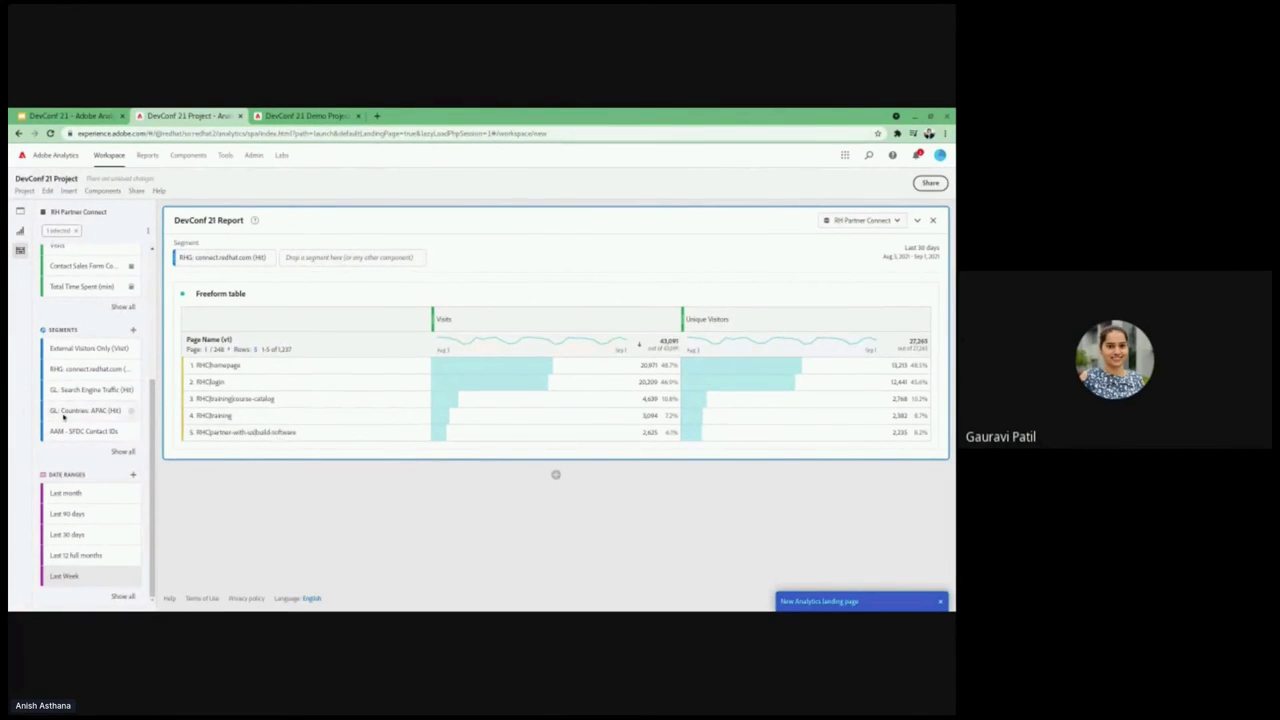
Step: Add a Text visualization above the table and title it 'Notes'
click(20, 230)
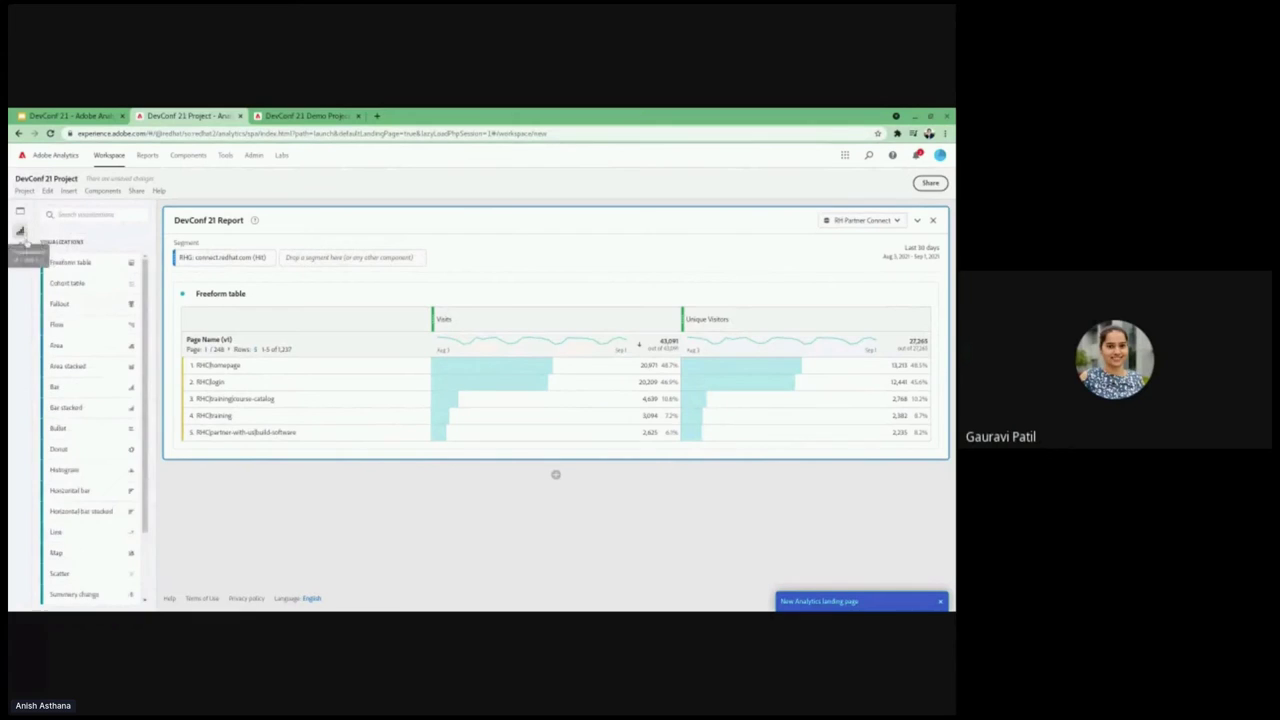
scroll(60, 390, down, 2)
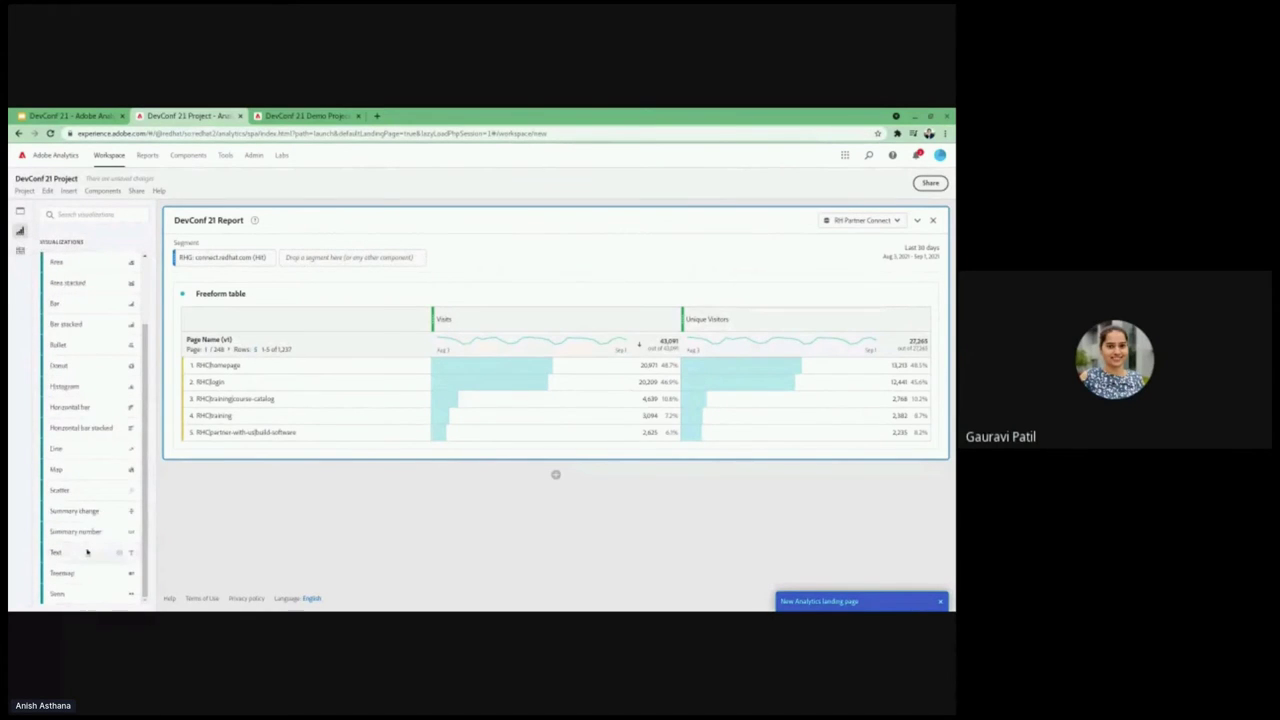
drag(88, 551, 243, 307)
click(203, 293)
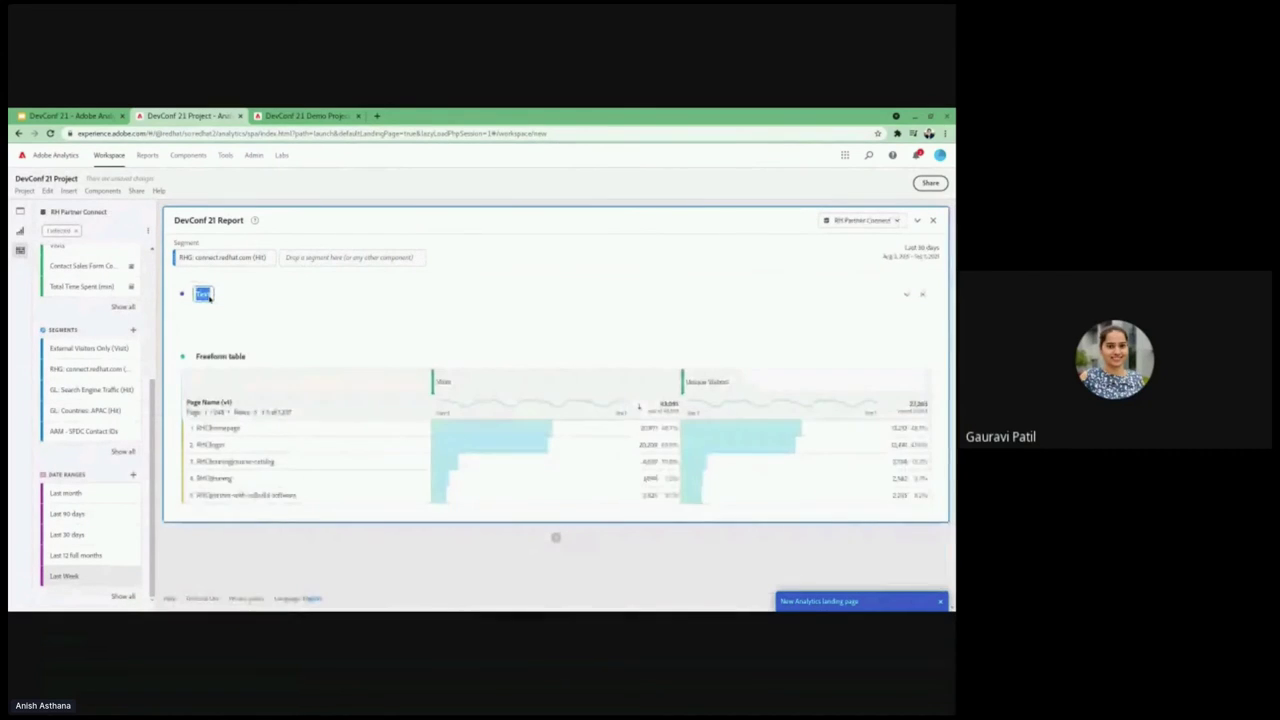
text(Notes)
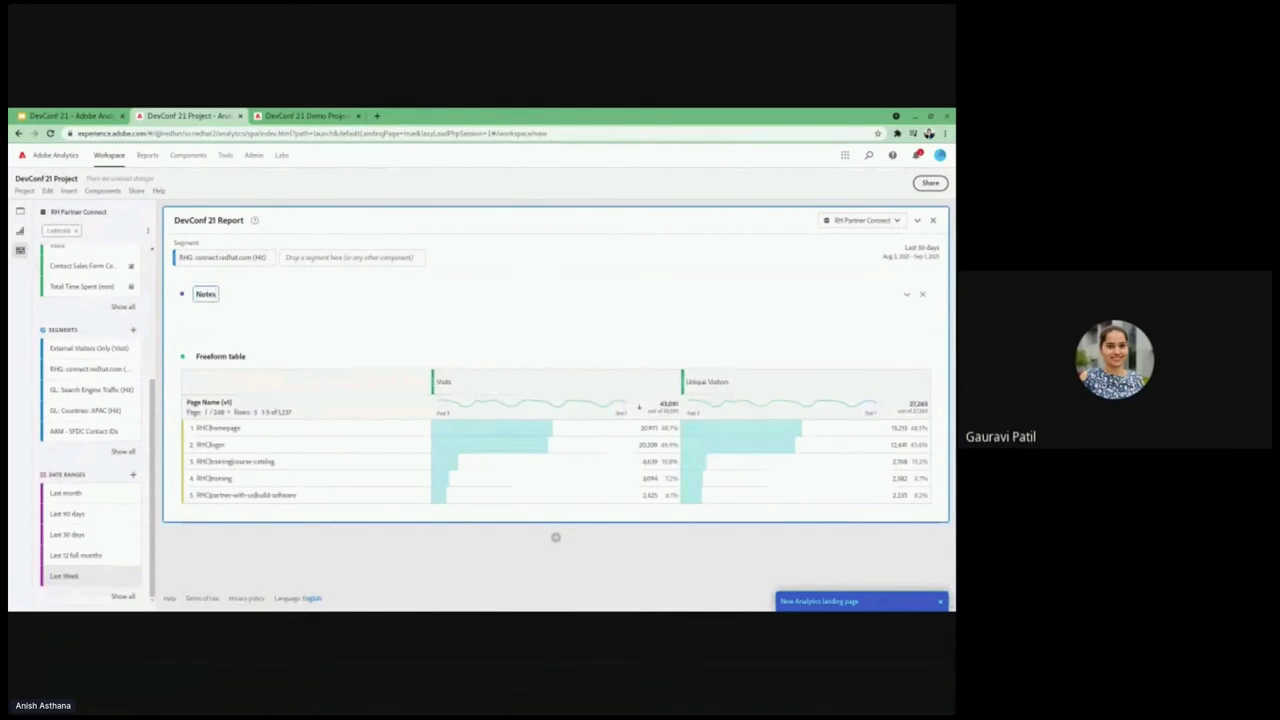
key(Return)
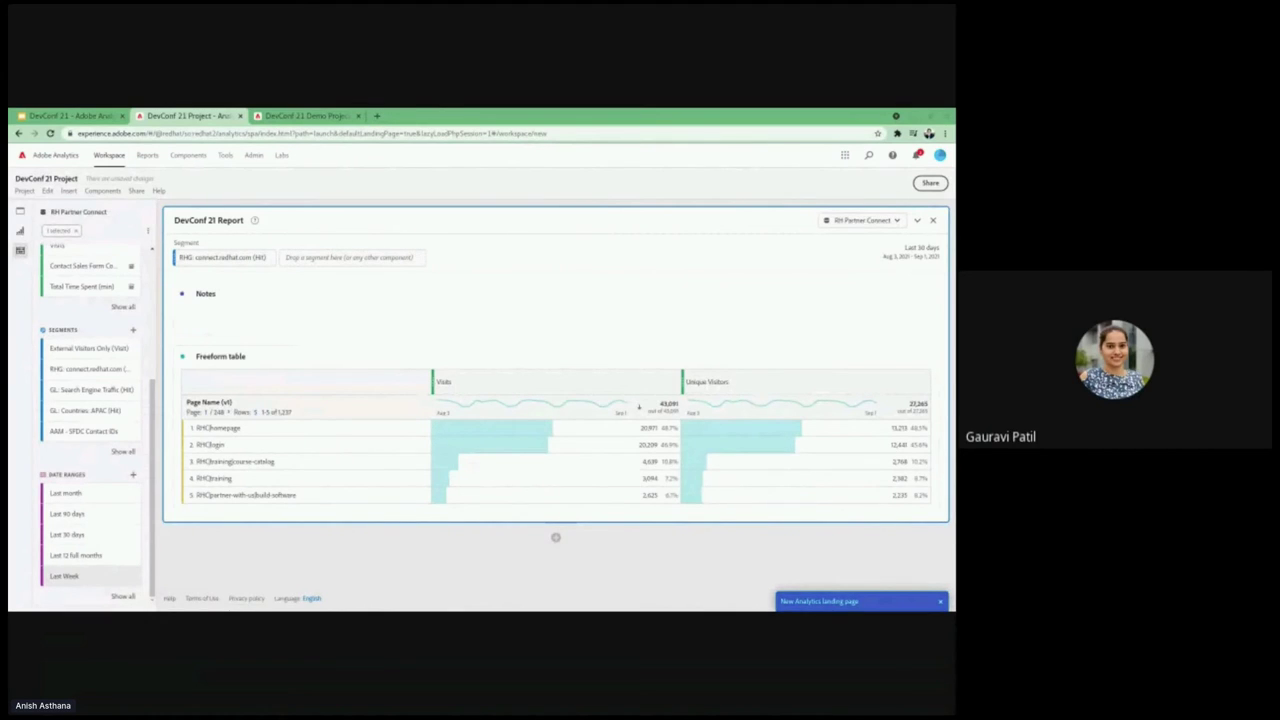
Step: Paste the notes text and bold its first line 'This is the demo for DevConf 21'
click(474, 308)
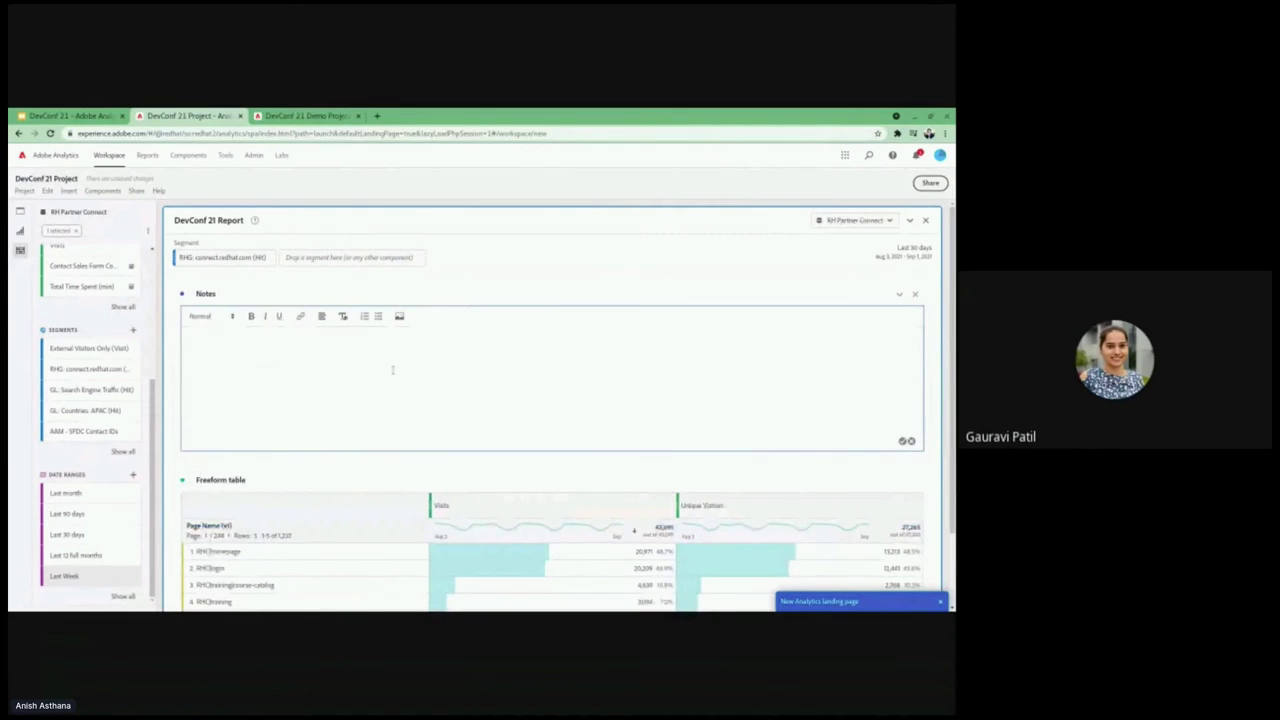
key(ctrl+v)
double_click(256, 337)
drag(270, 337, 188, 337)
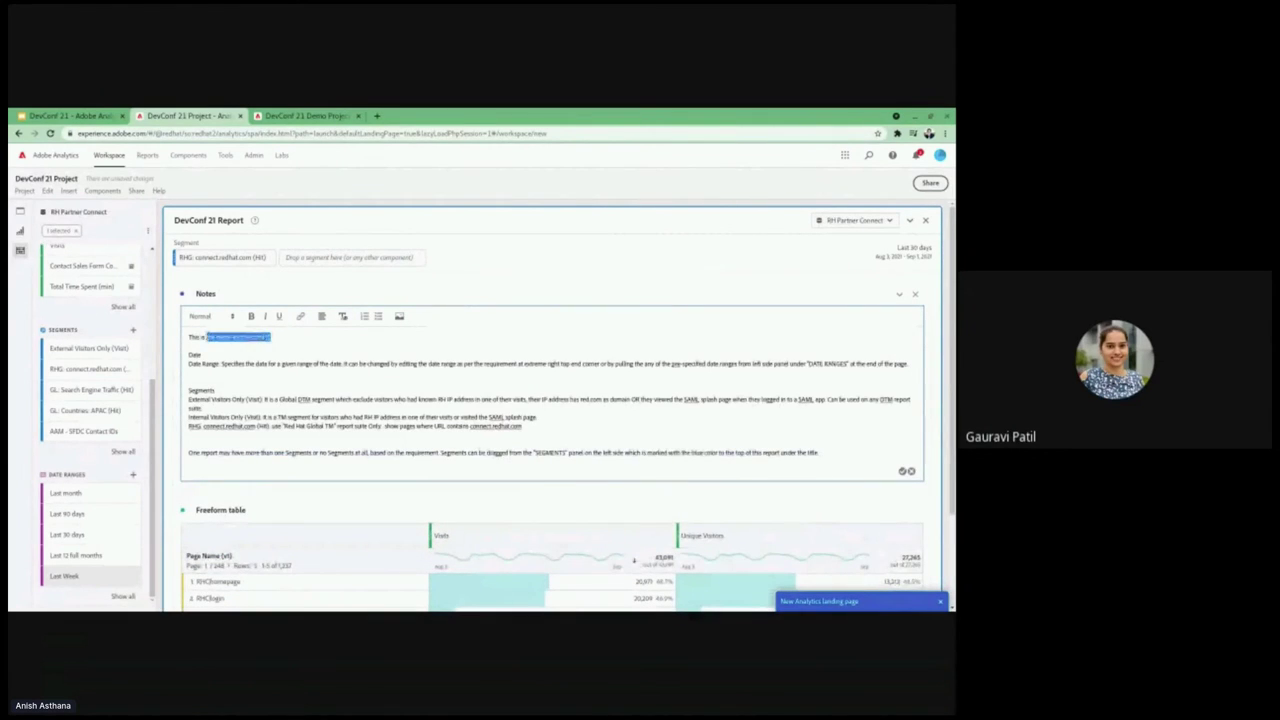
key(ctrl+b)
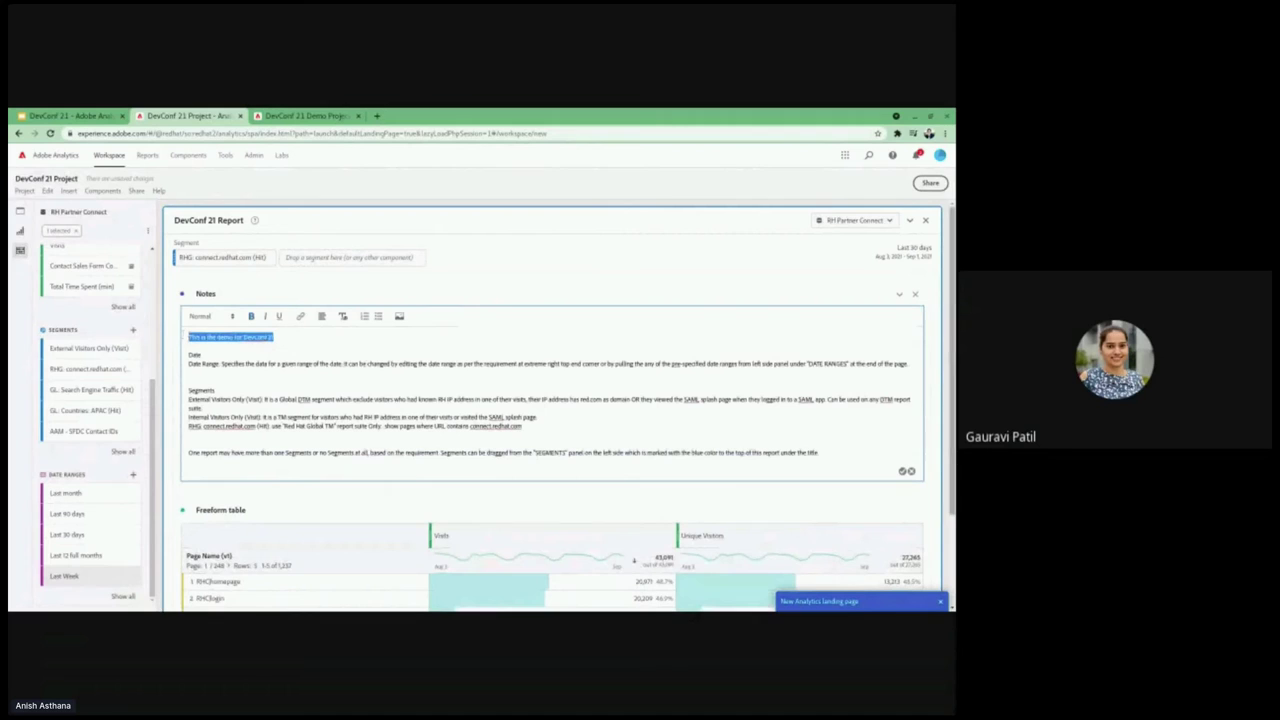
click(903, 471)
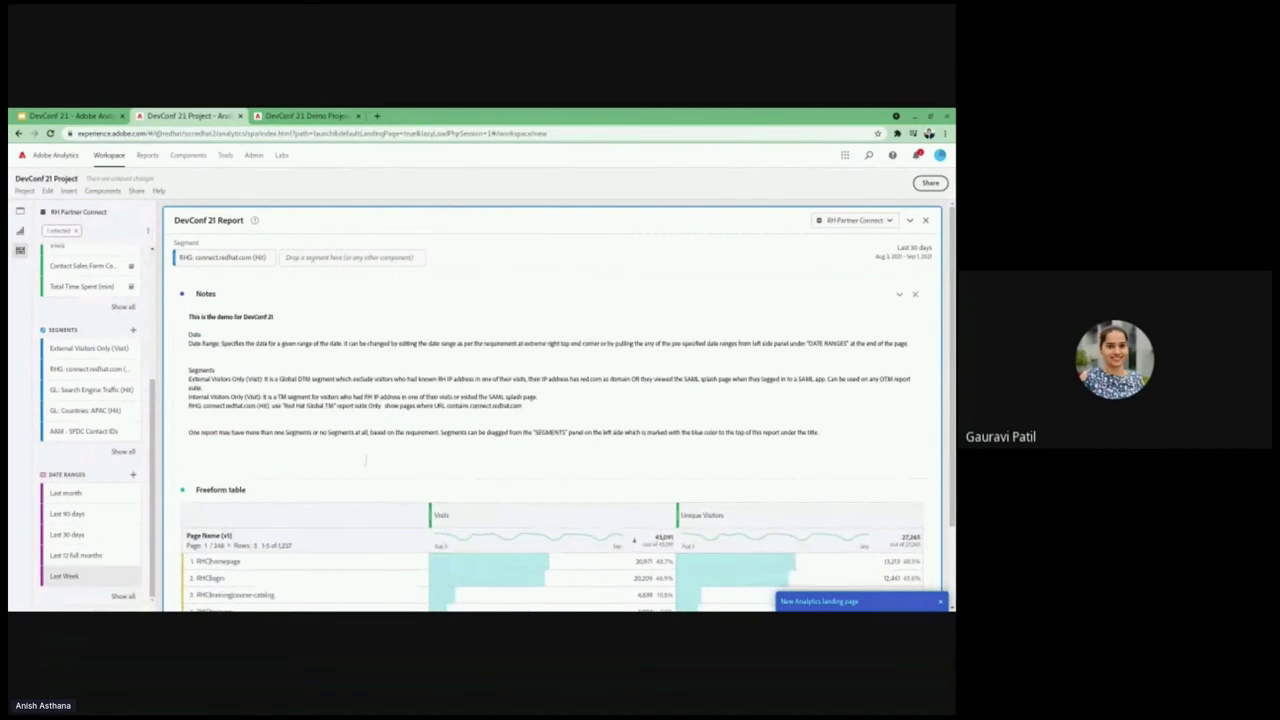
scroll(321, 476, down, 1)
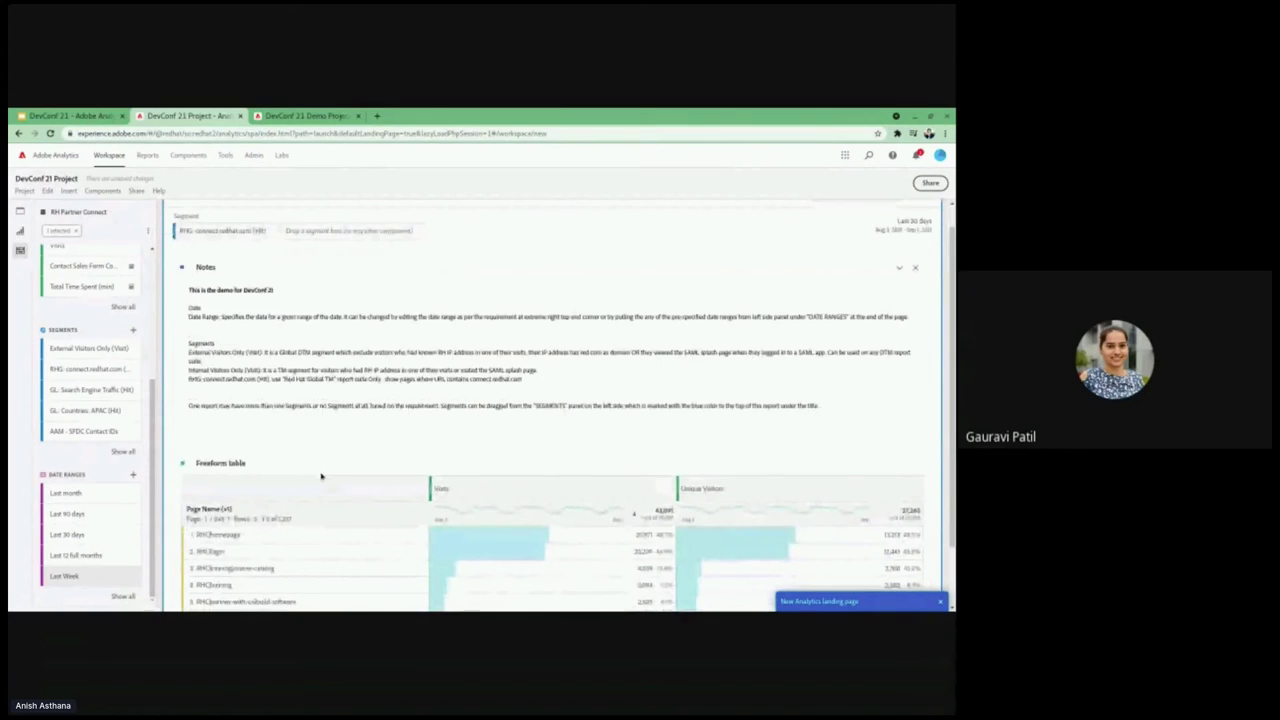
Step: Add a Summary number above the table showing the Unique Visitors total of 27,265
click(20, 230)
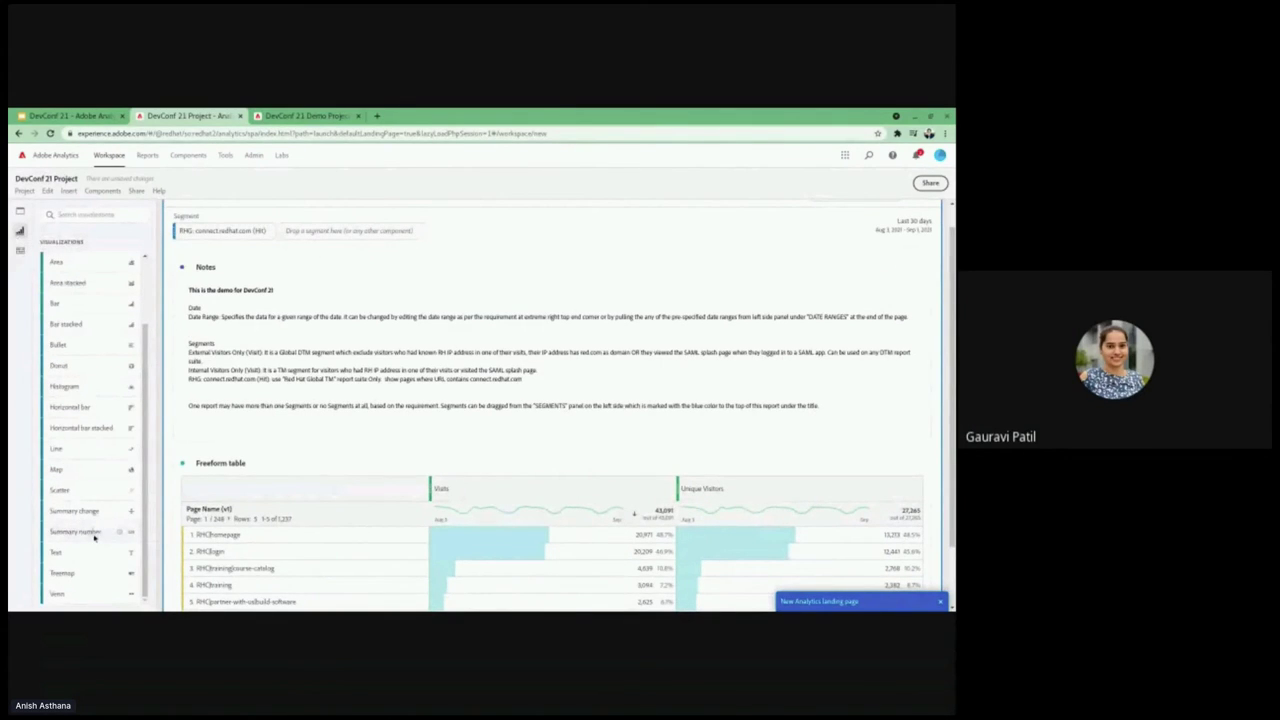
drag(94, 537, 182, 466)
scroll(502, 461, down, 5)
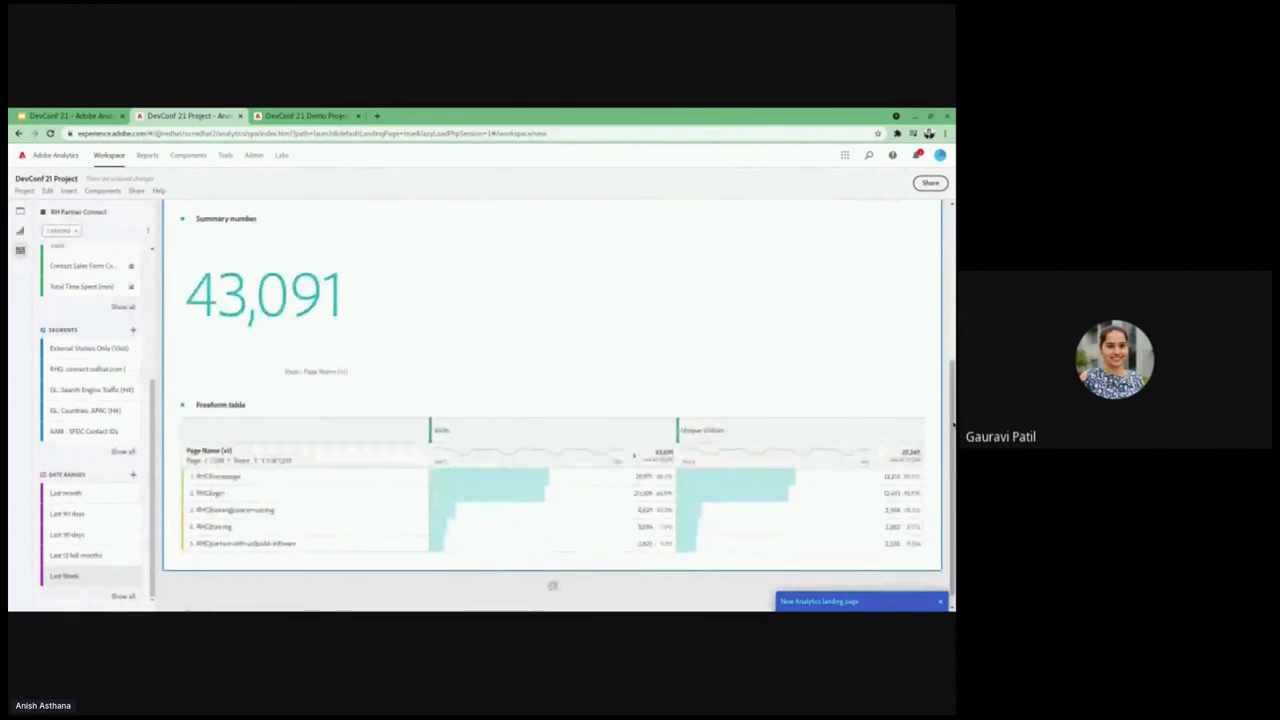
click(908, 459)
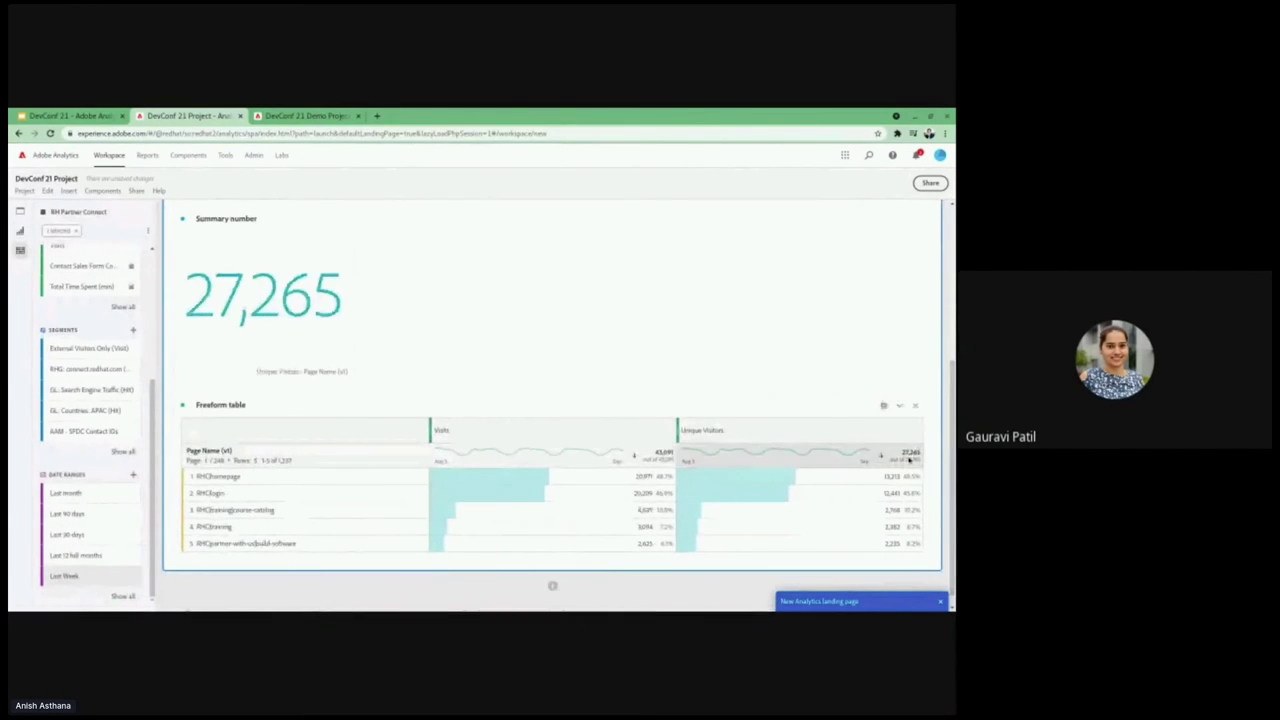
Step: Lock the summary number's selection and title it 'Unique visitors for last 30 days'
click(182, 220)
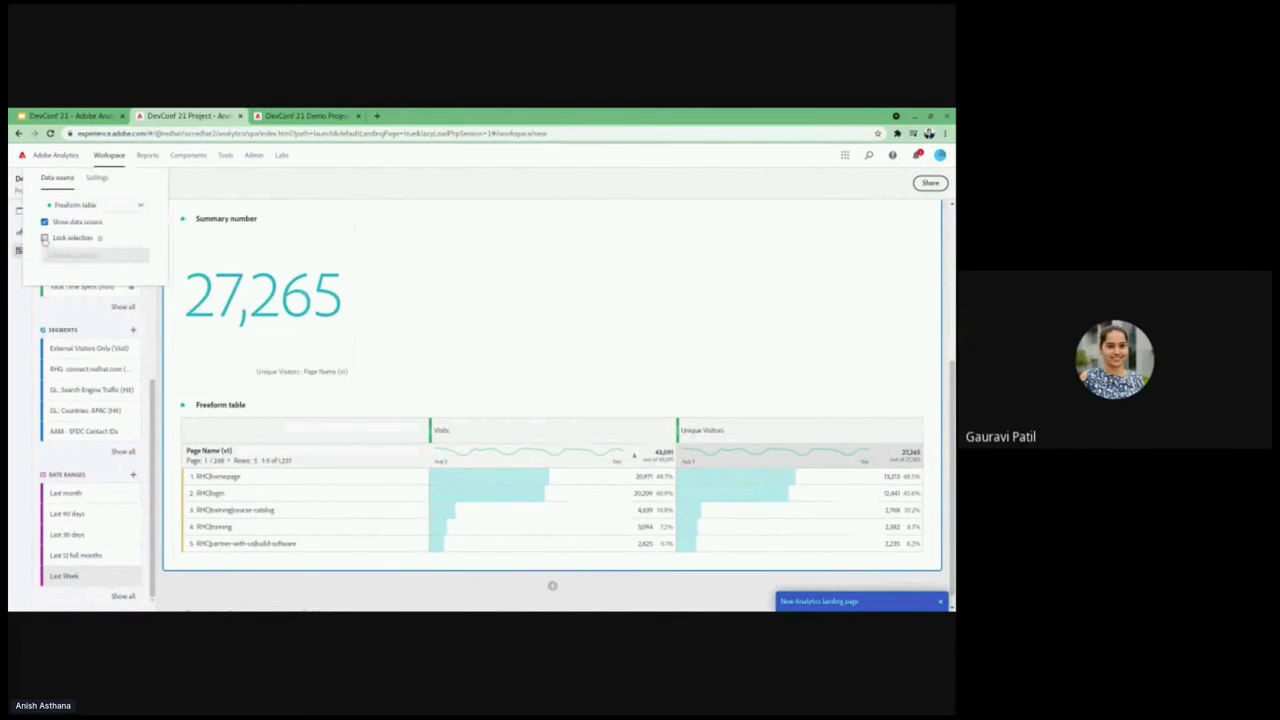
click(44, 238)
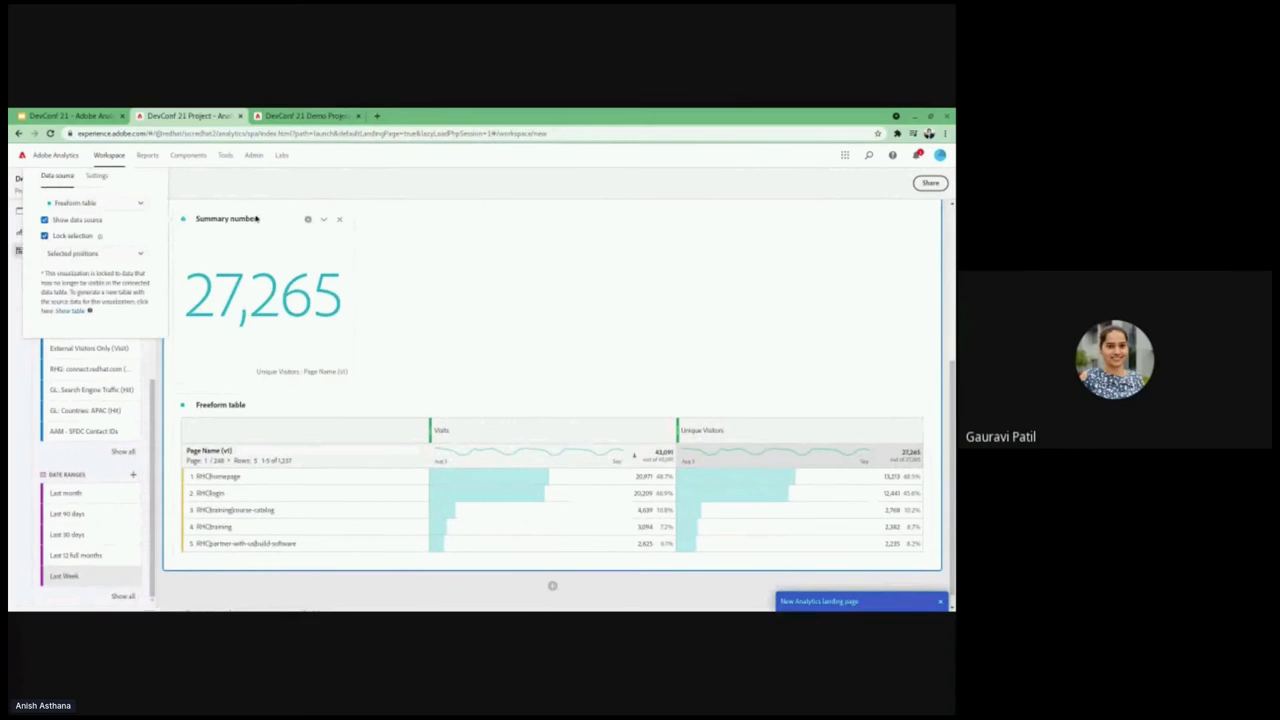
click(228, 218)
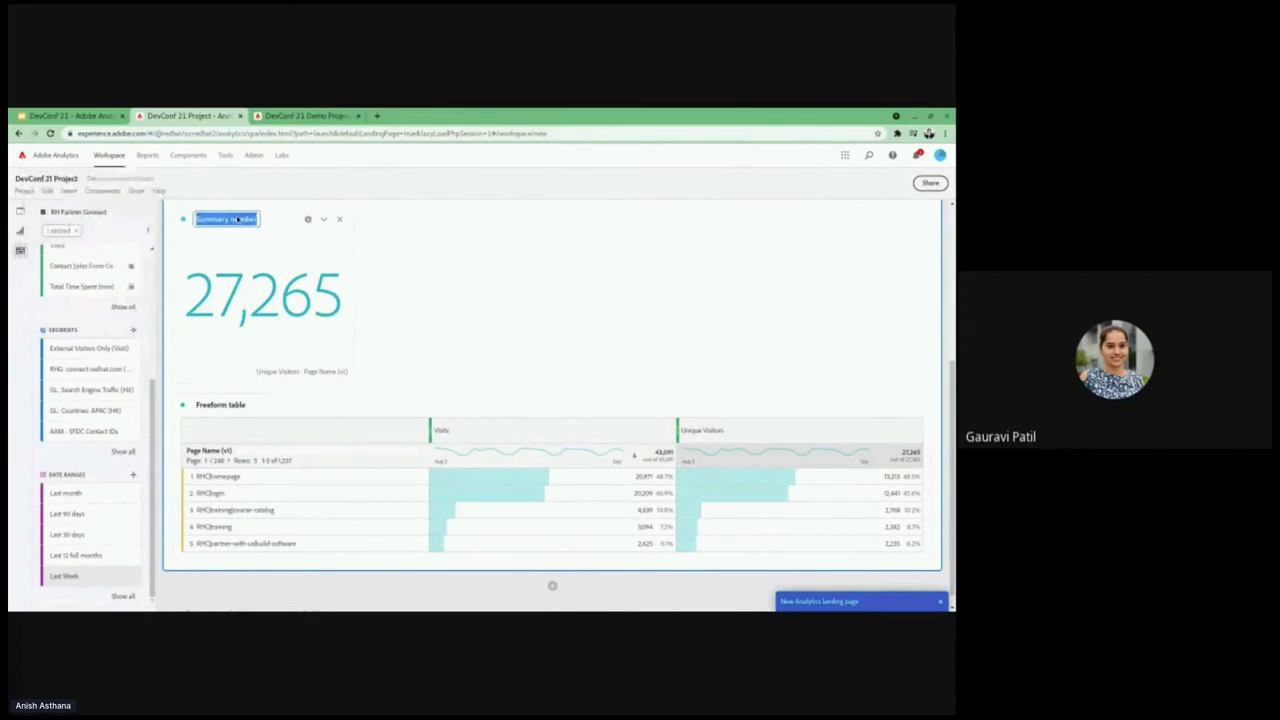
text(Unique)
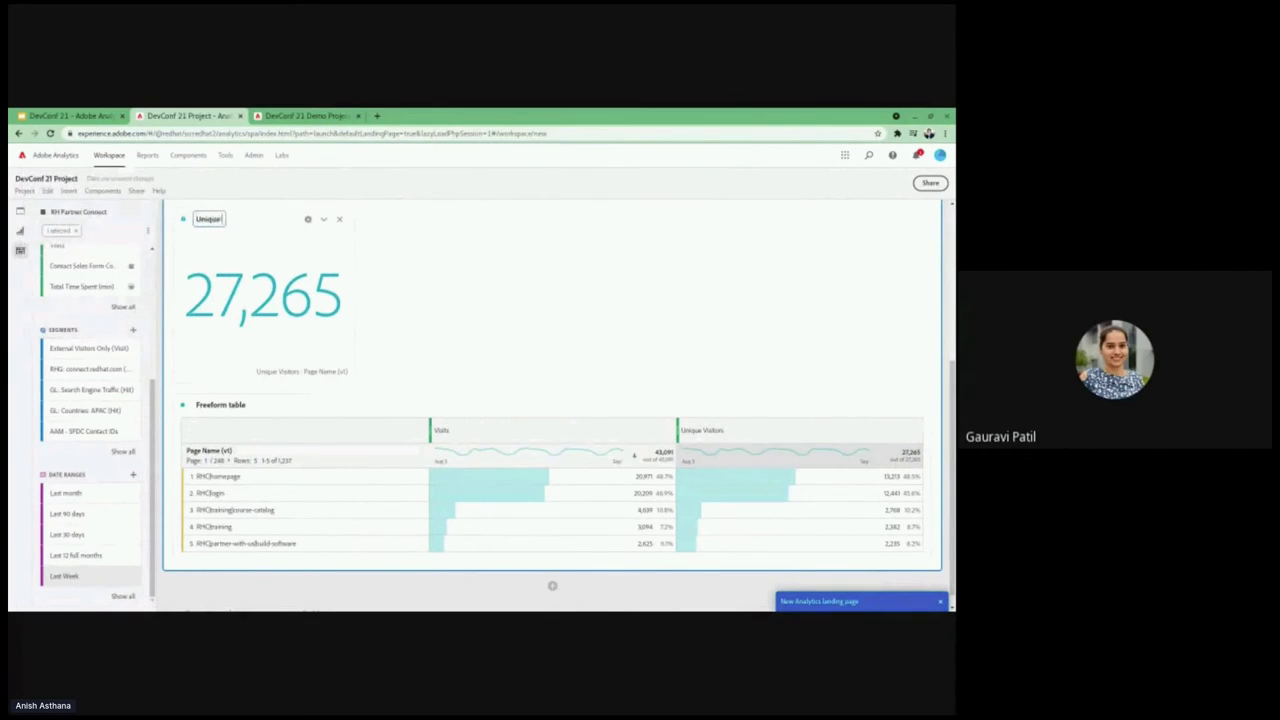
text( visitors for last 30 da)
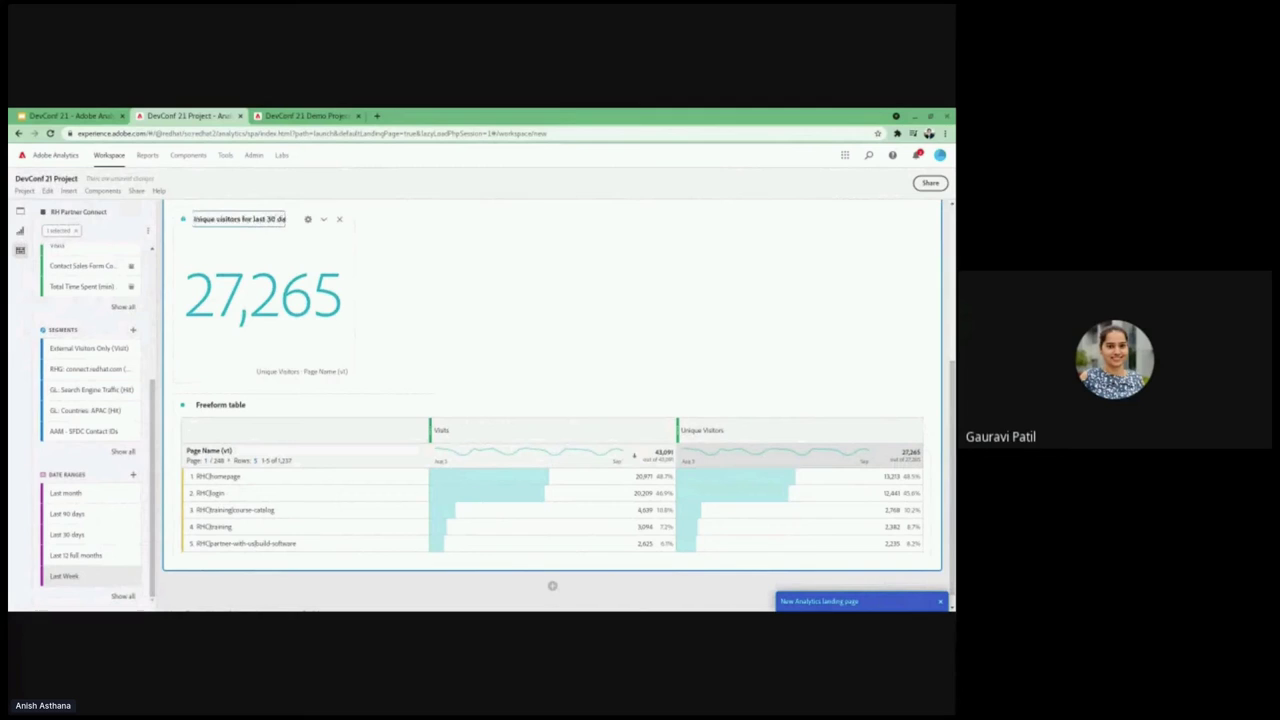
text(ys)
click(391, 282)
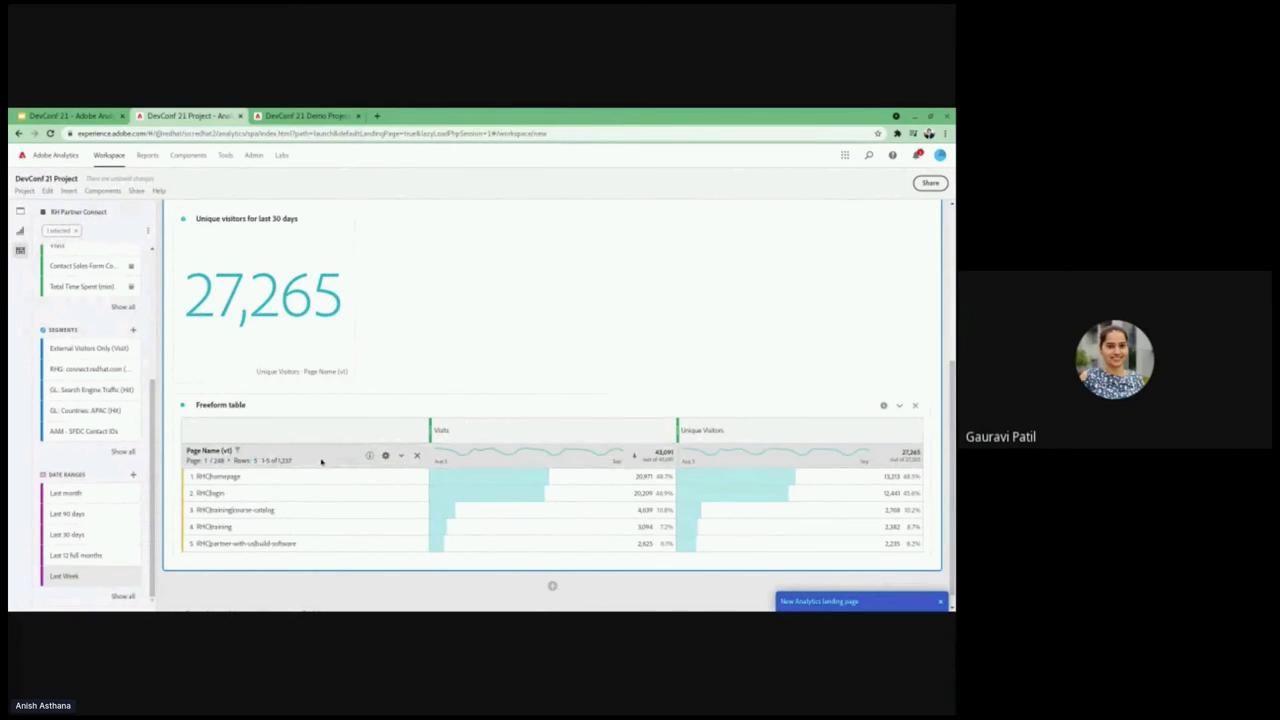
right_click(321, 461)
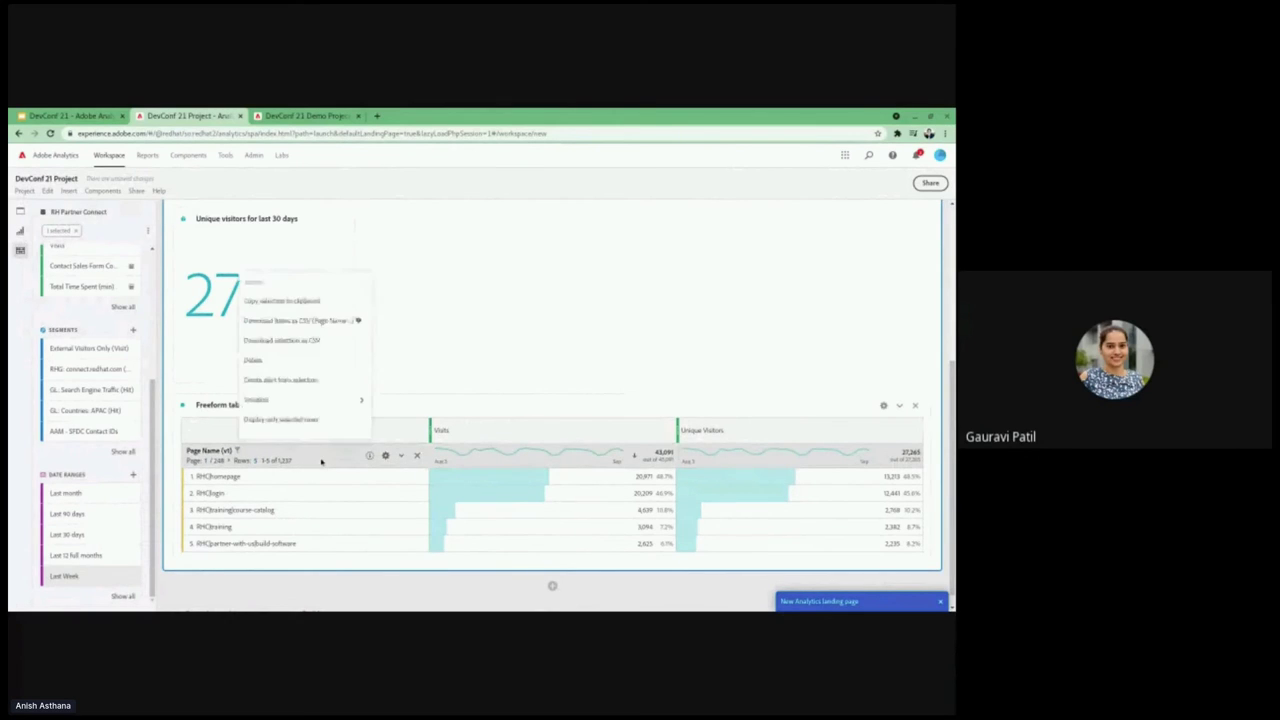
click(313, 407)
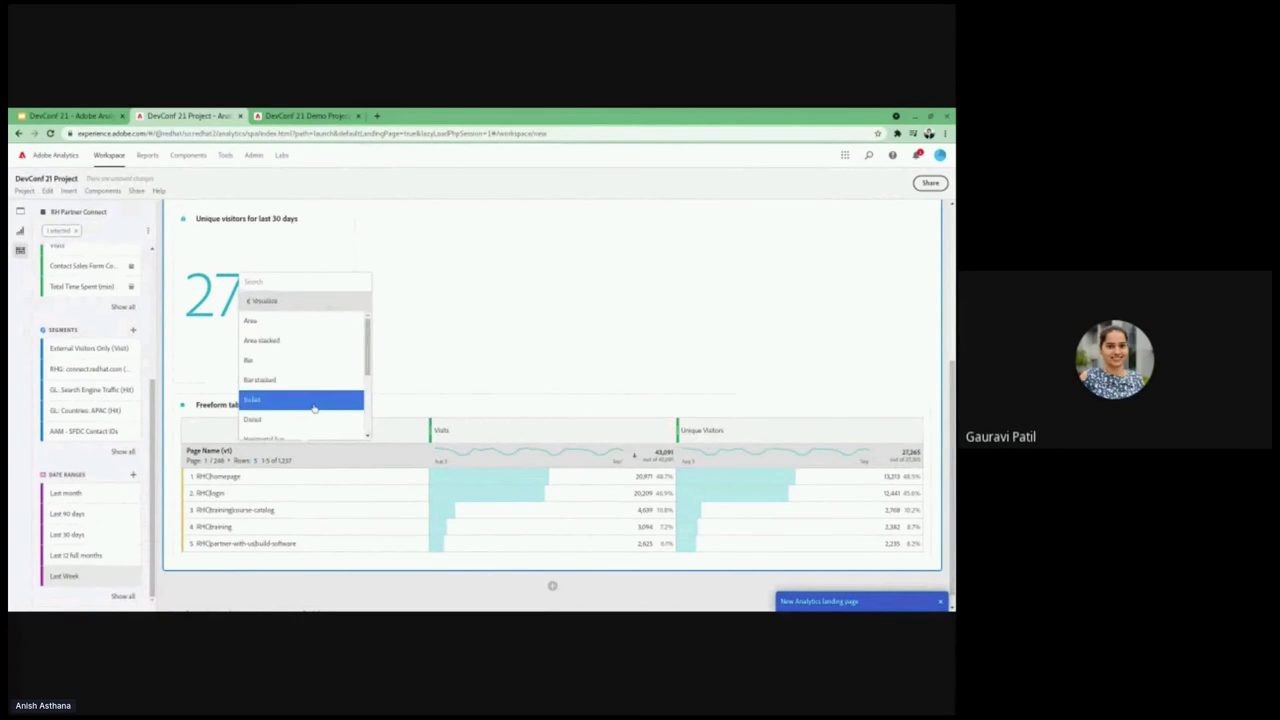
scroll(313, 408, down, 3)
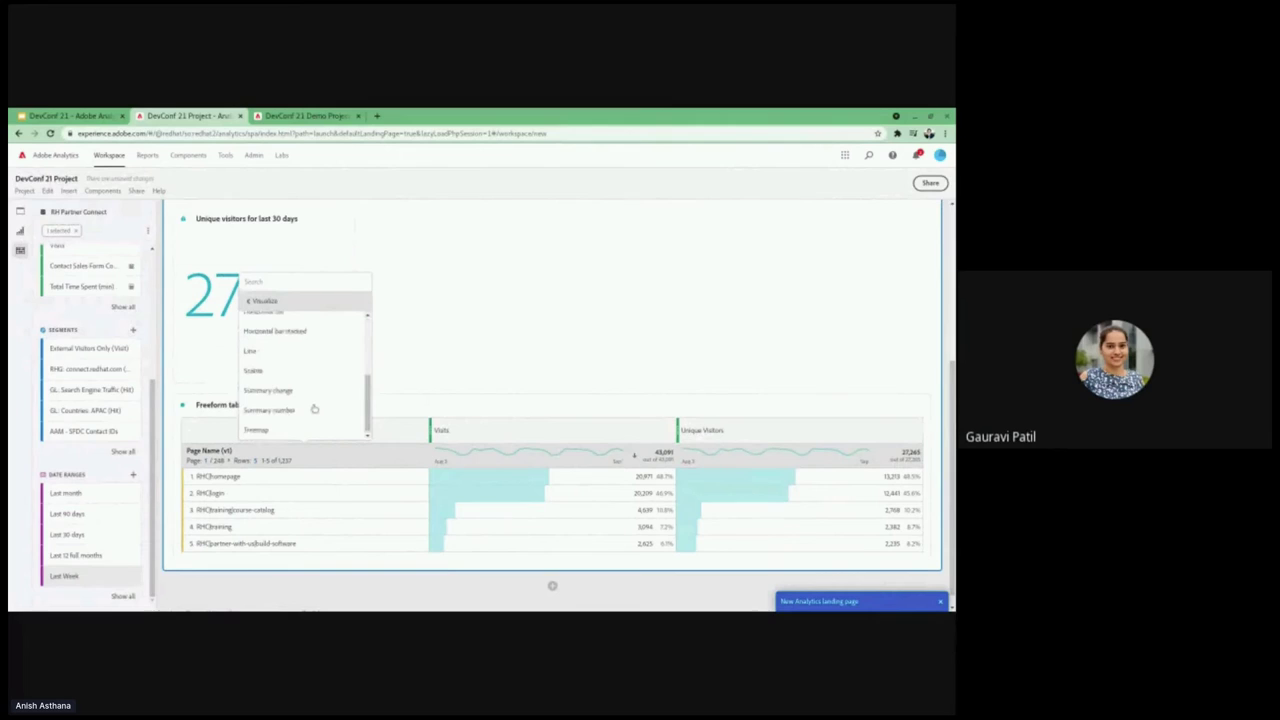
click(300, 350)
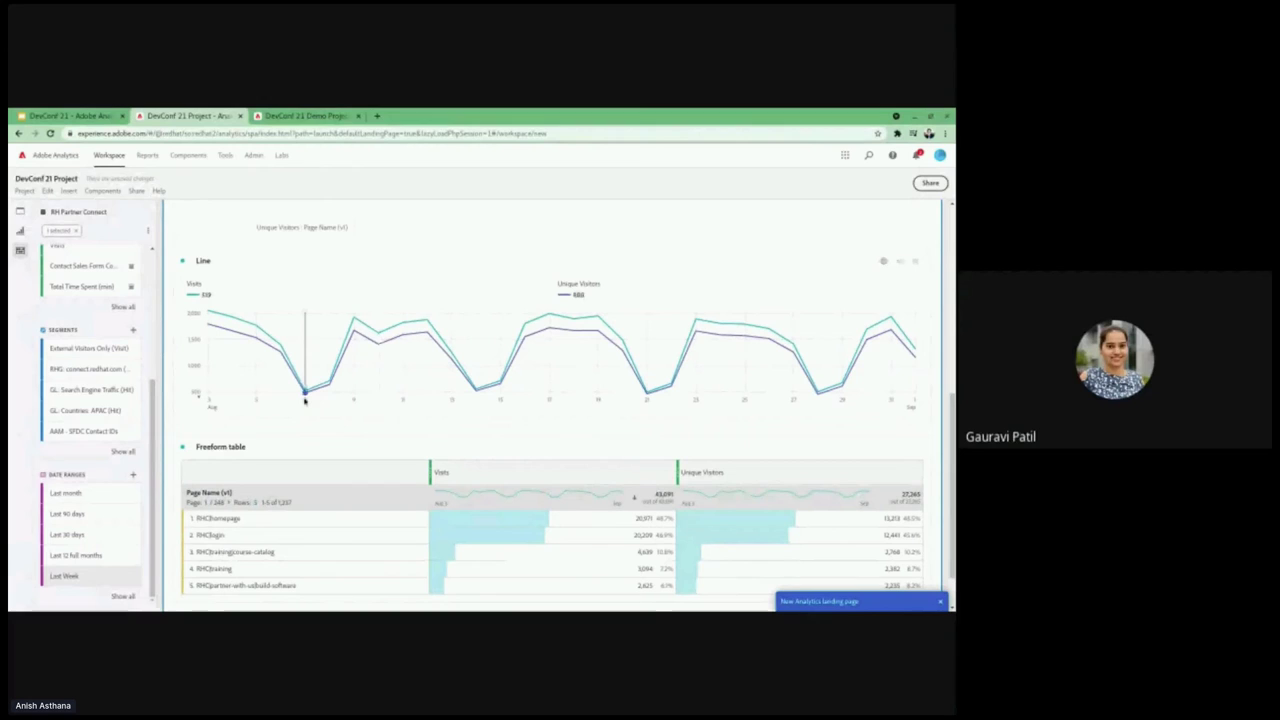
mouse_move(305, 396)
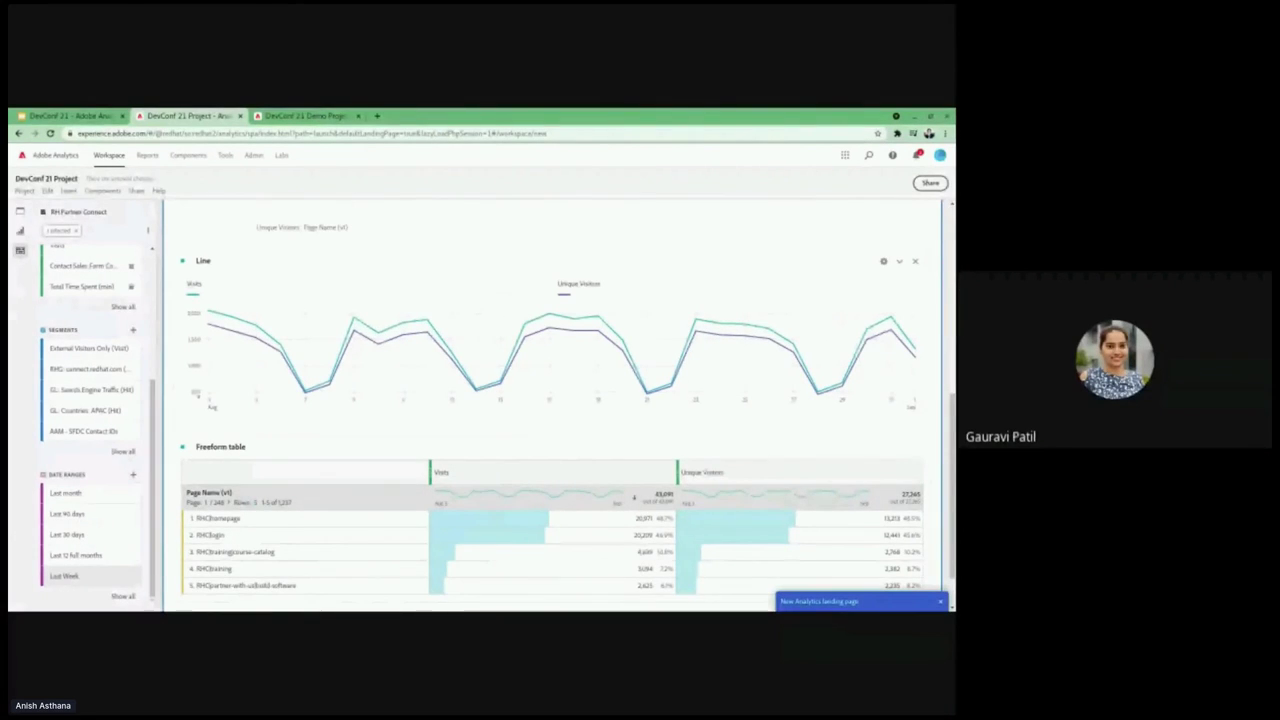
scroll(349, 531, down, 1)
Step: Lock the Line chart to the freeform table's selected positions
click(347, 533)
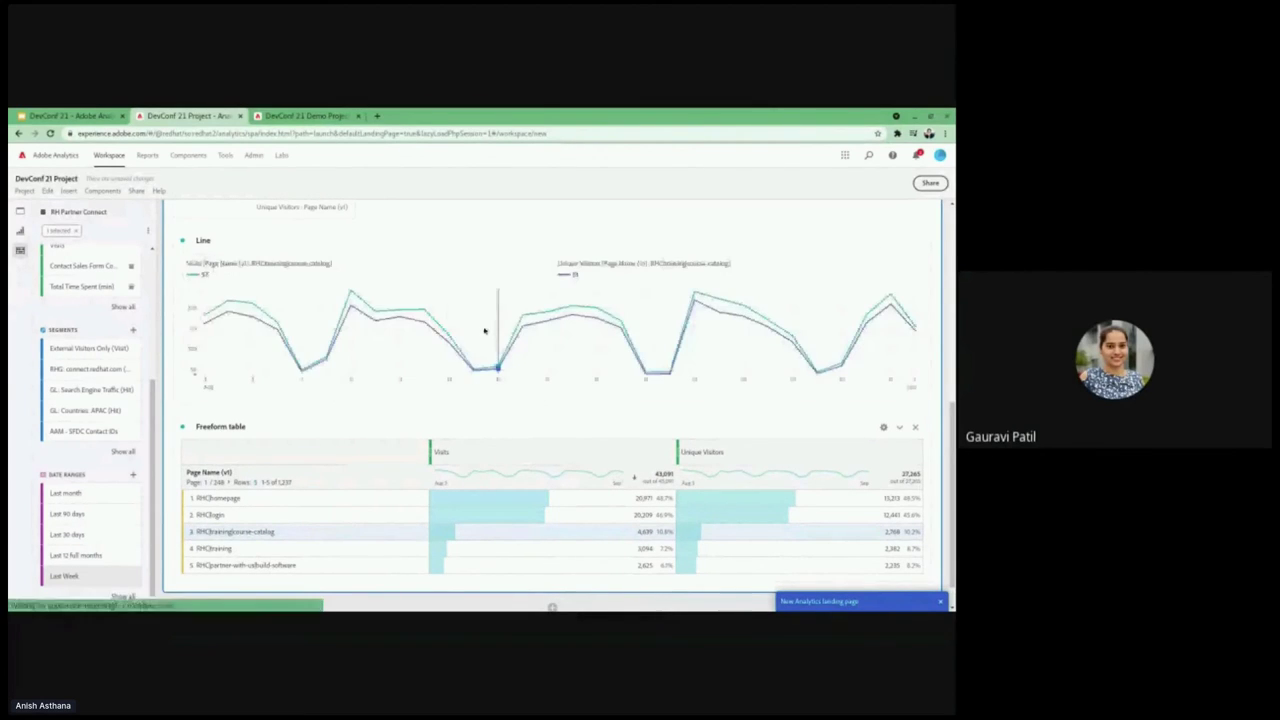
click(313, 484)
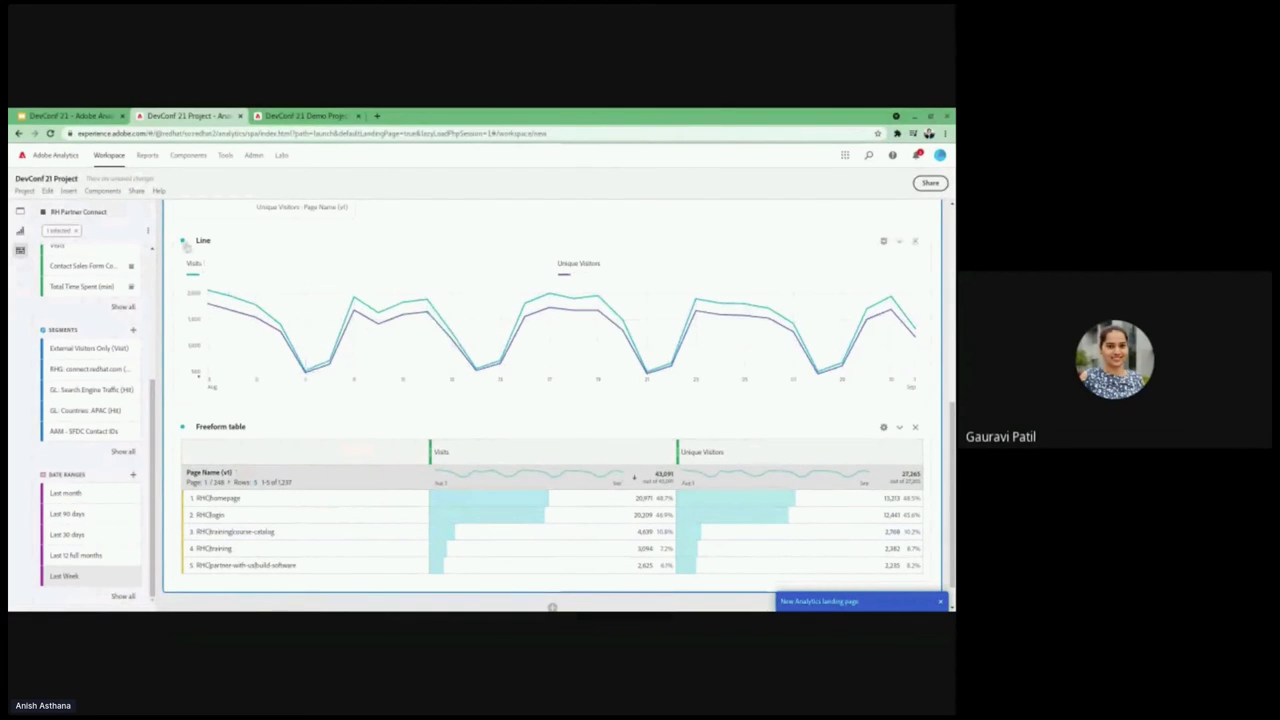
click(183, 242)
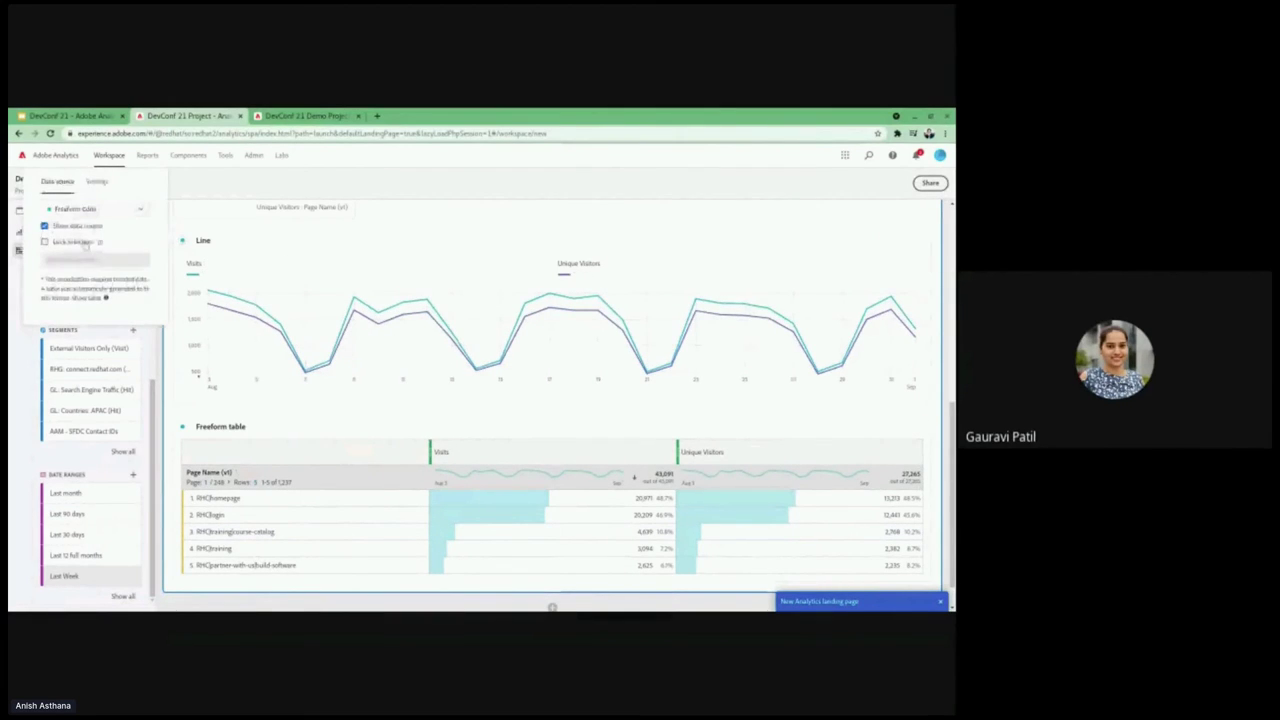
click(45, 242)
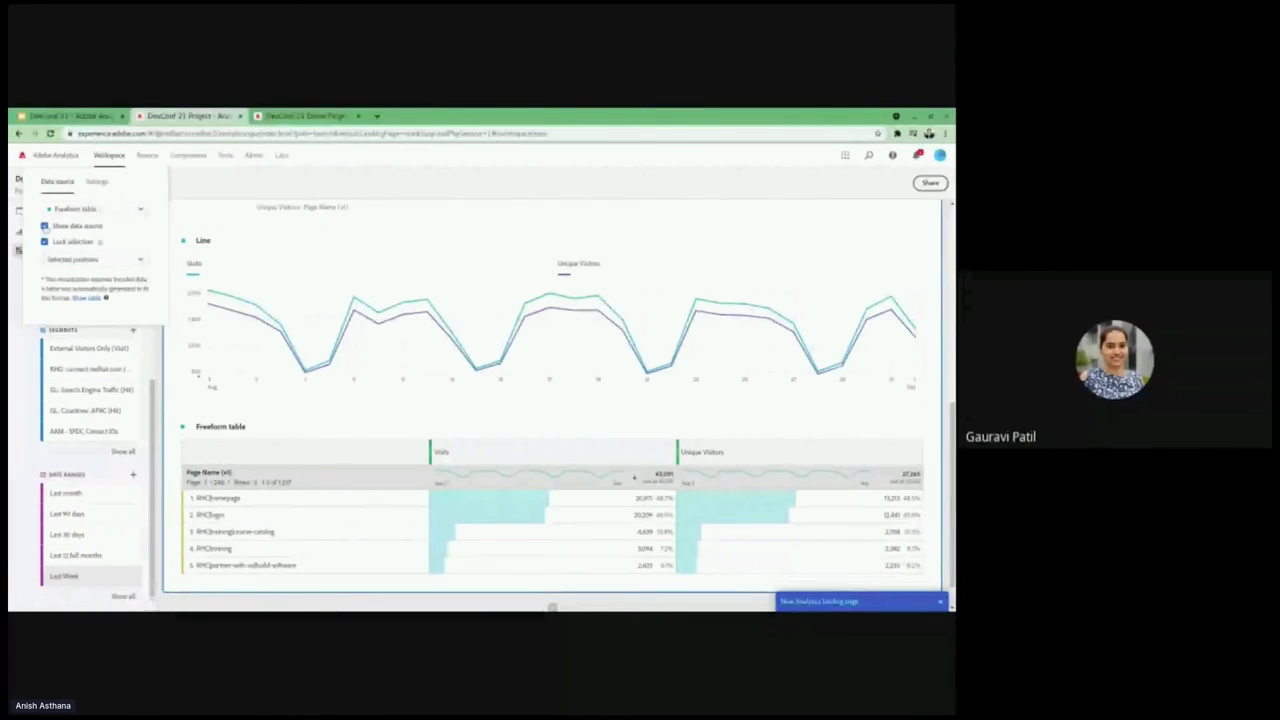
Step: Show the Line chart's source table and select the RHC|training|course-catalog row
scroll(175, 378, up, 2)
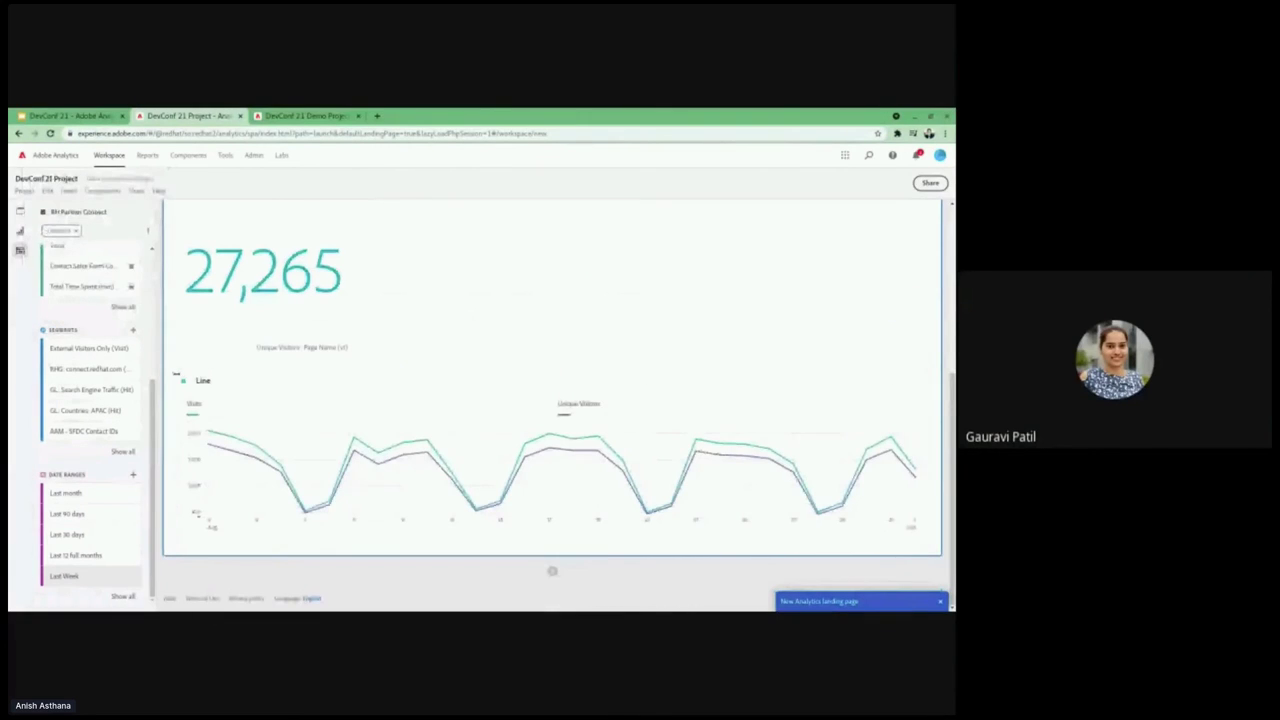
click(178, 381)
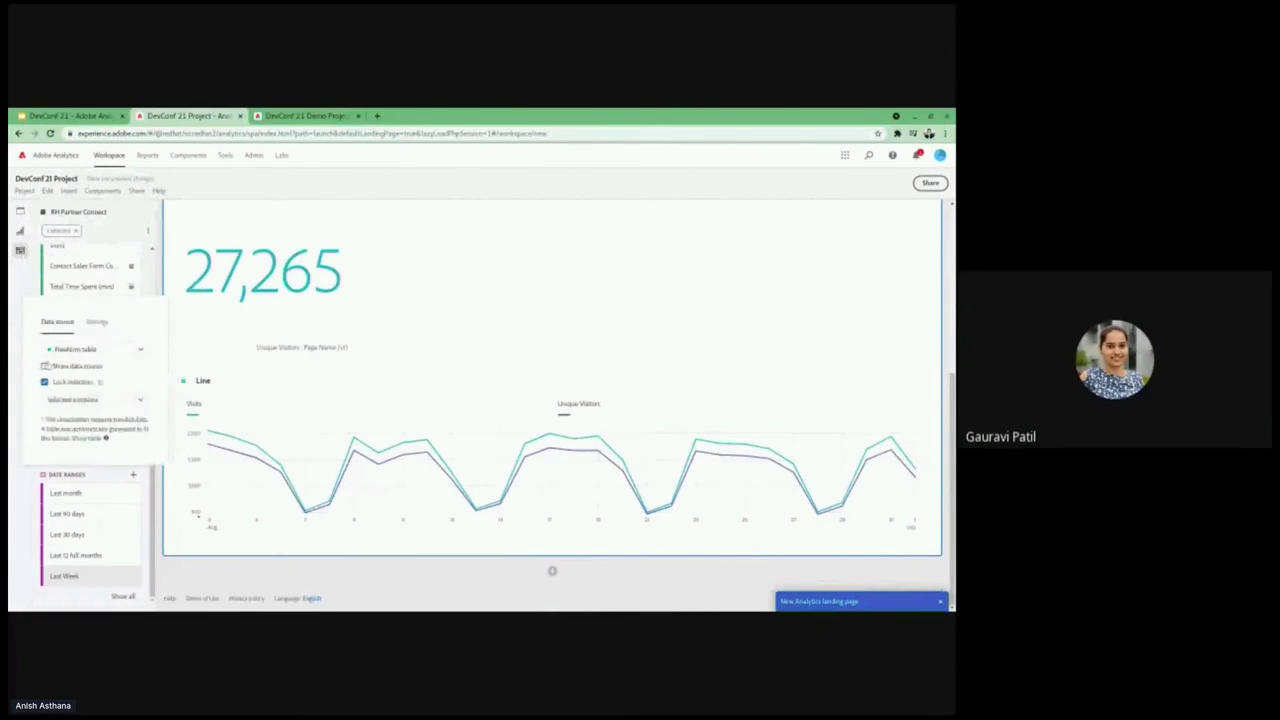
click(44, 366)
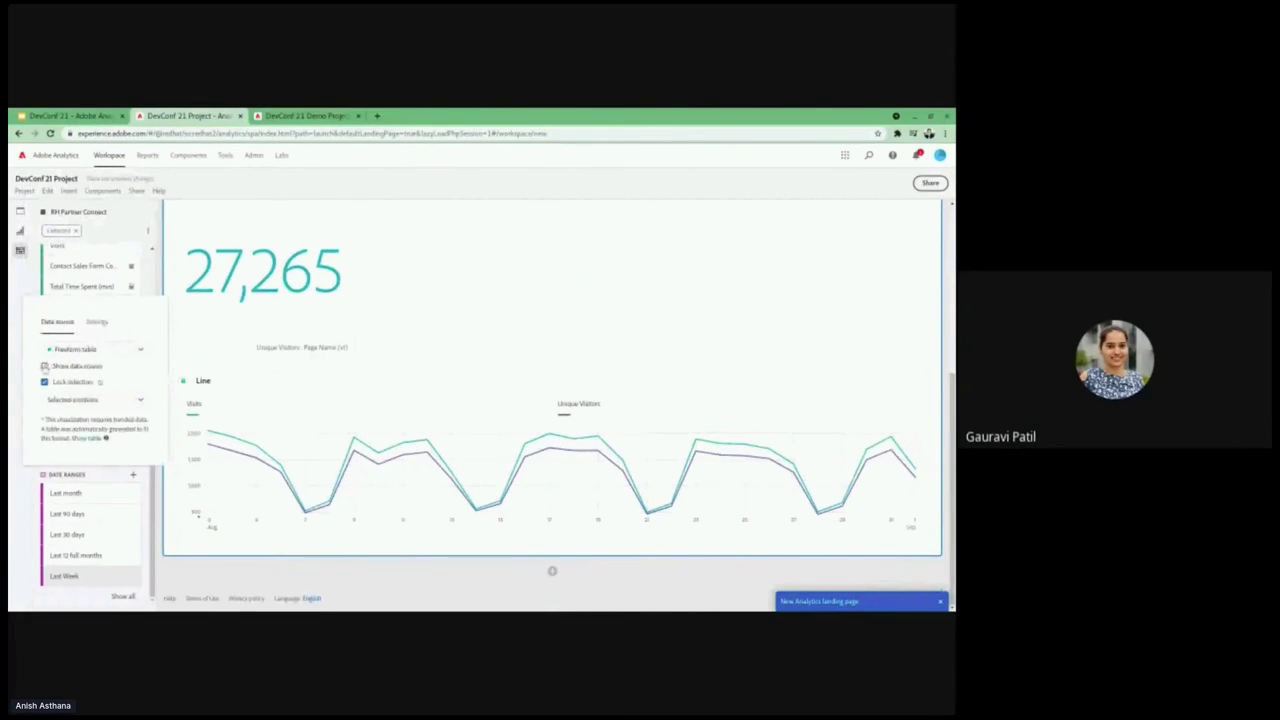
click(421, 362)
scroll(423, 360, down, 3)
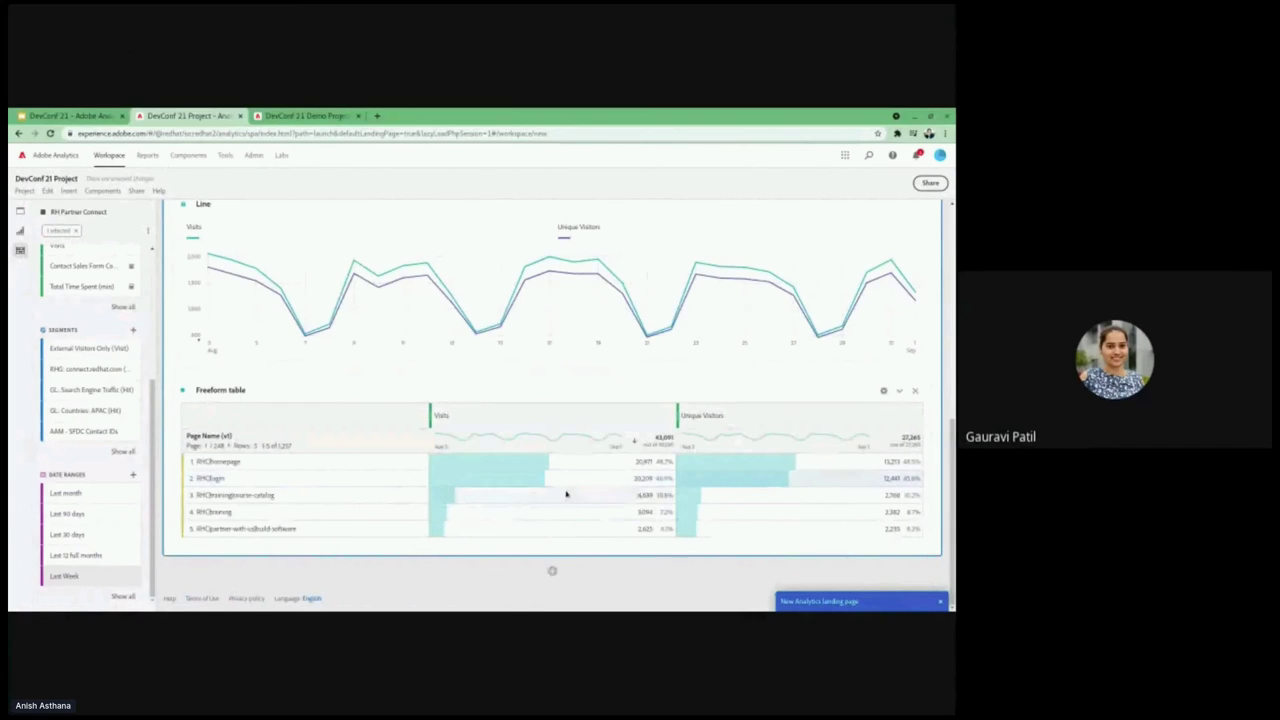
click(422, 495)
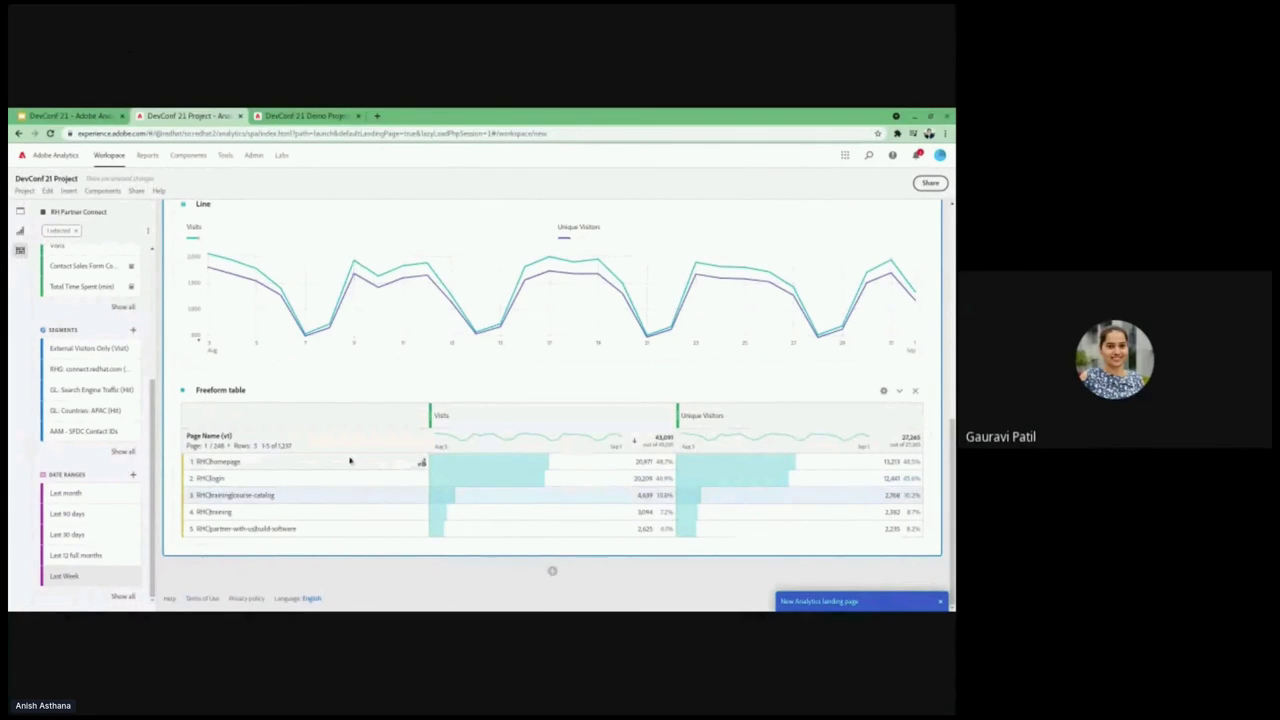
scroll(350, 460, up, 10)
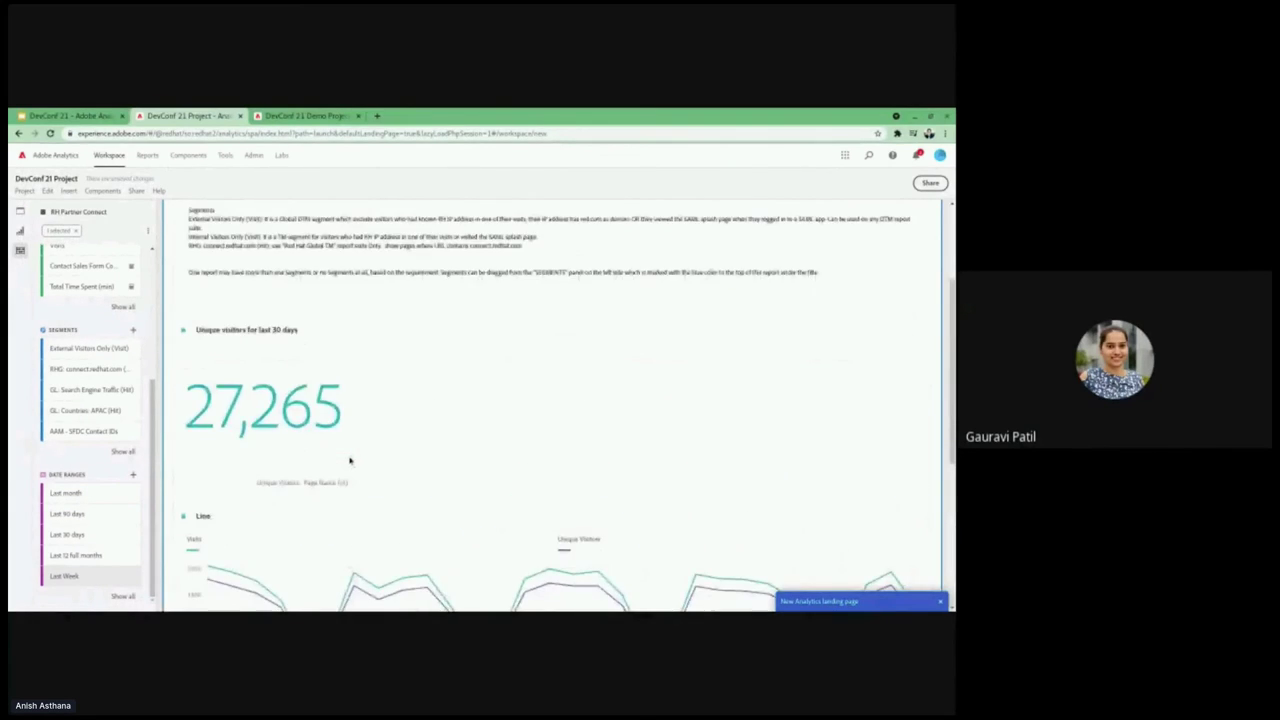
Step: Apply the Last month date range to the report, giving 28,123 unique visitors and 44,504 Visits
scroll(350, 460, up, 2)
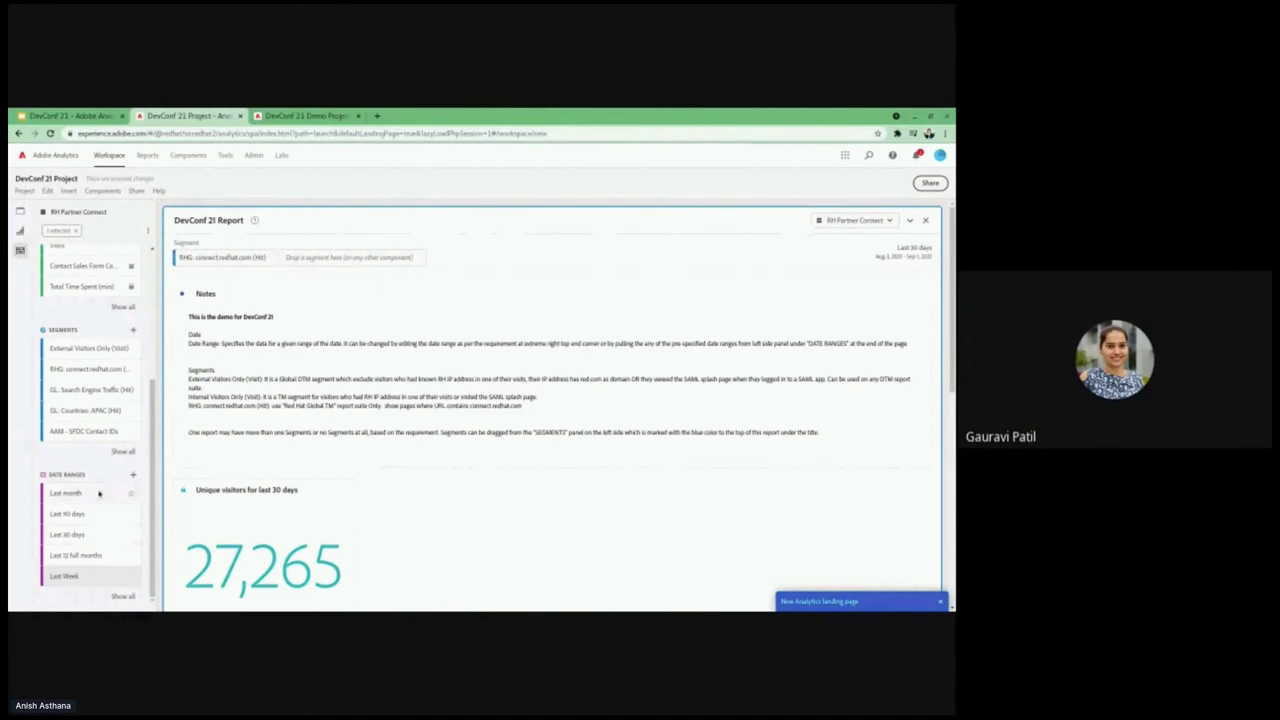
drag(99, 493, 881, 258)
scroll(753, 376, down, 3)
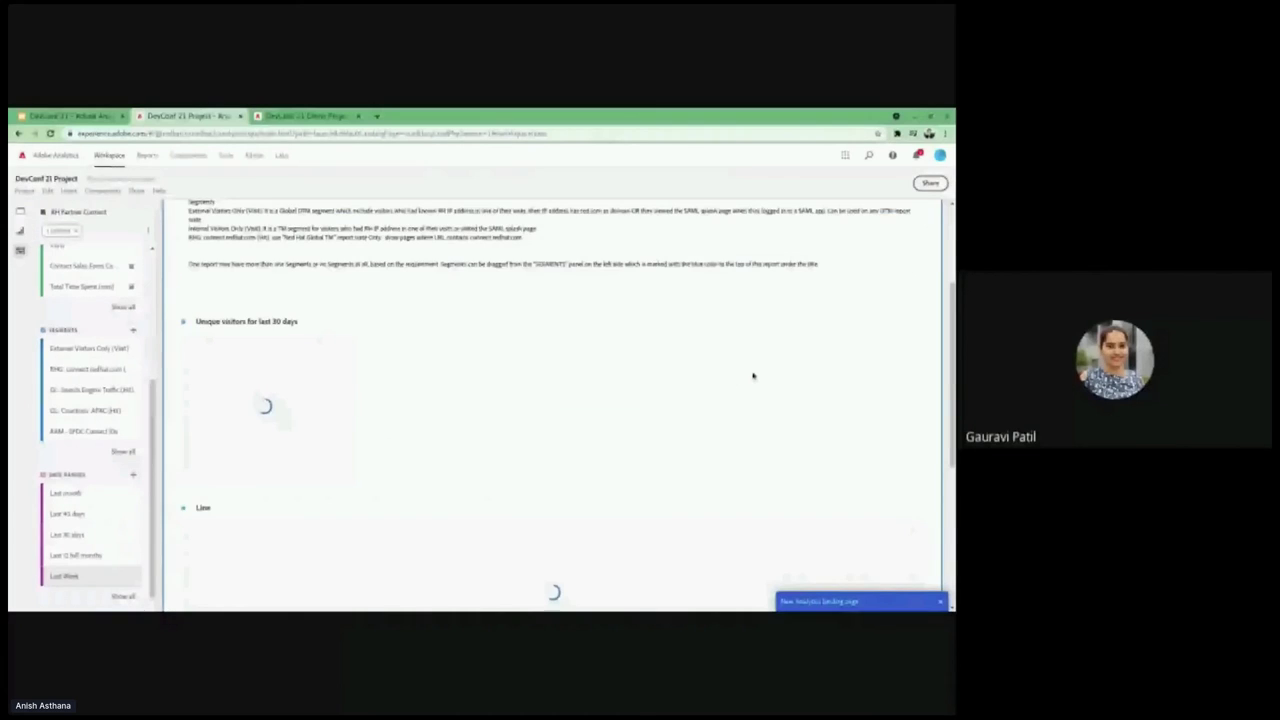
scroll(753, 376, down, 3)
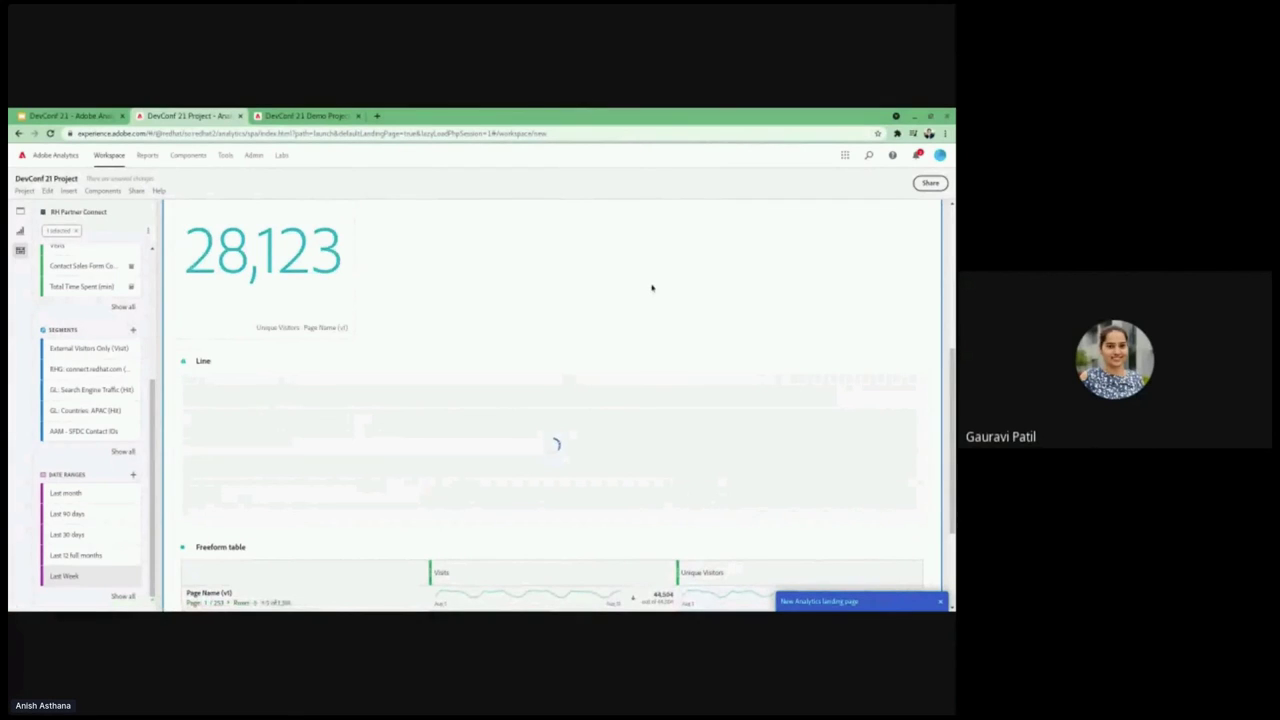
scroll(601, 289, down, 3)
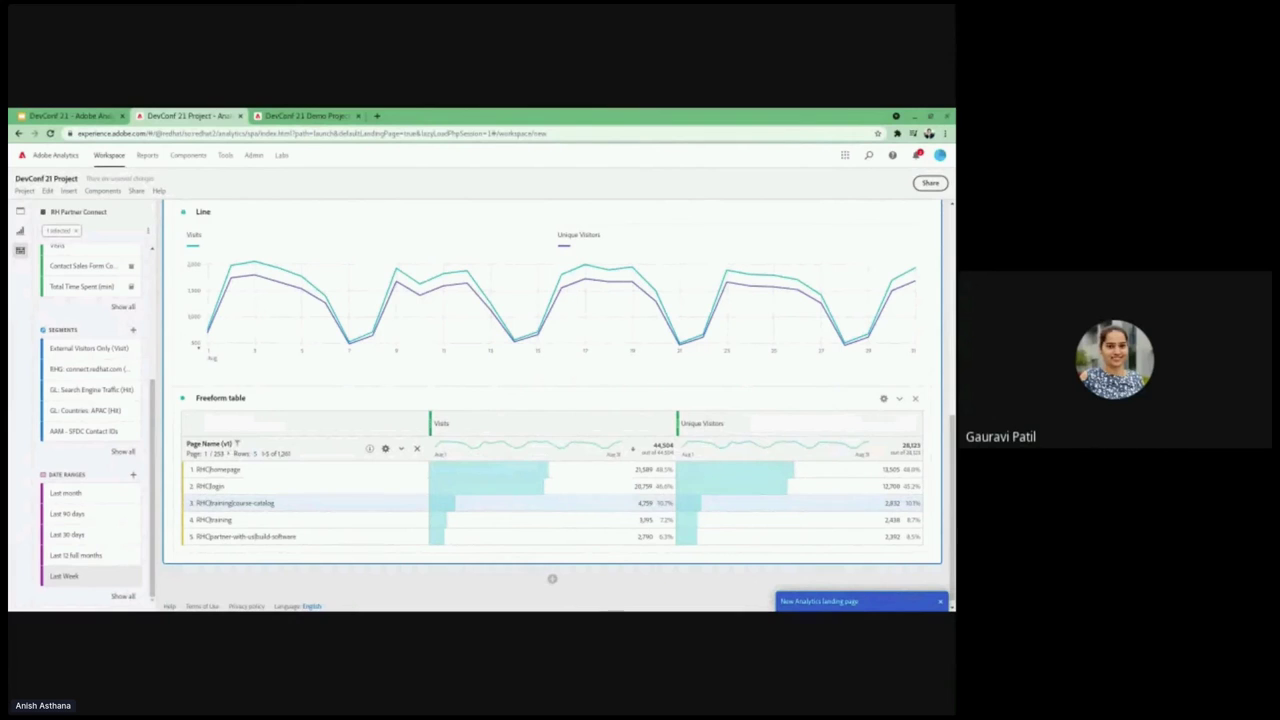
Step: Replace the table's Page Name rows with Countries and select all five country rows
scroll(79, 449, up, 3)
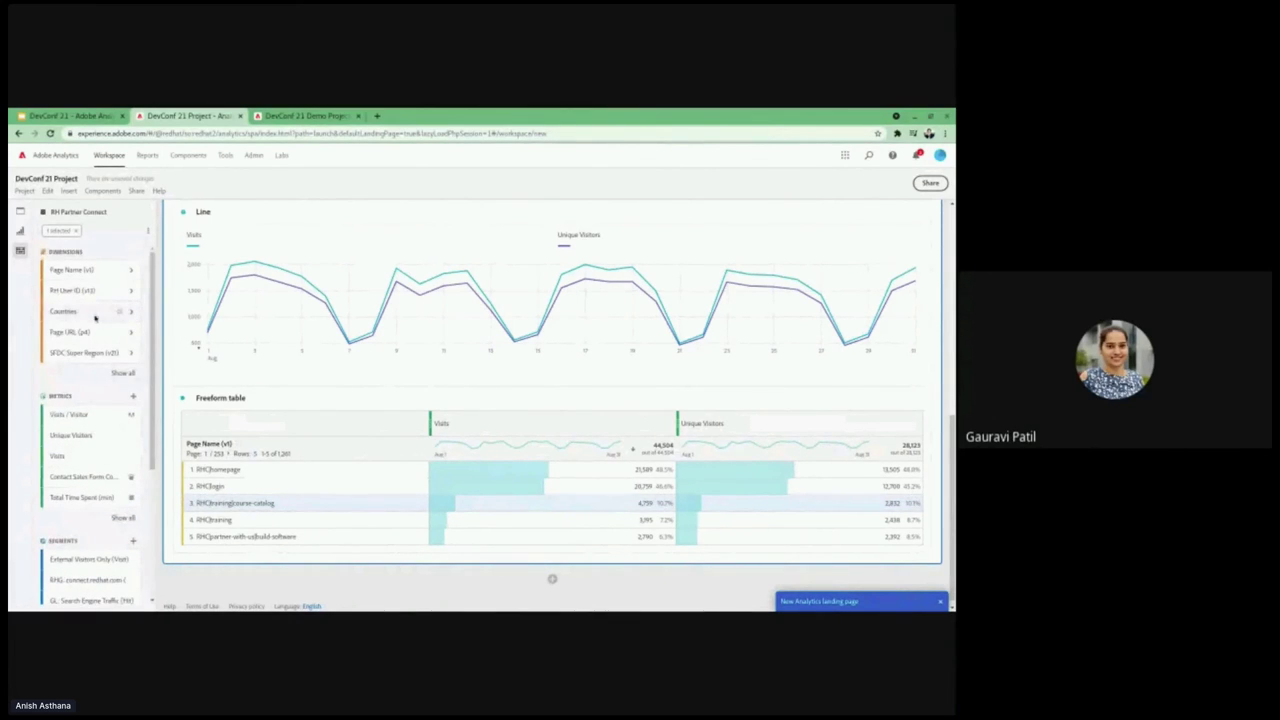
drag(95, 318, 245, 450)
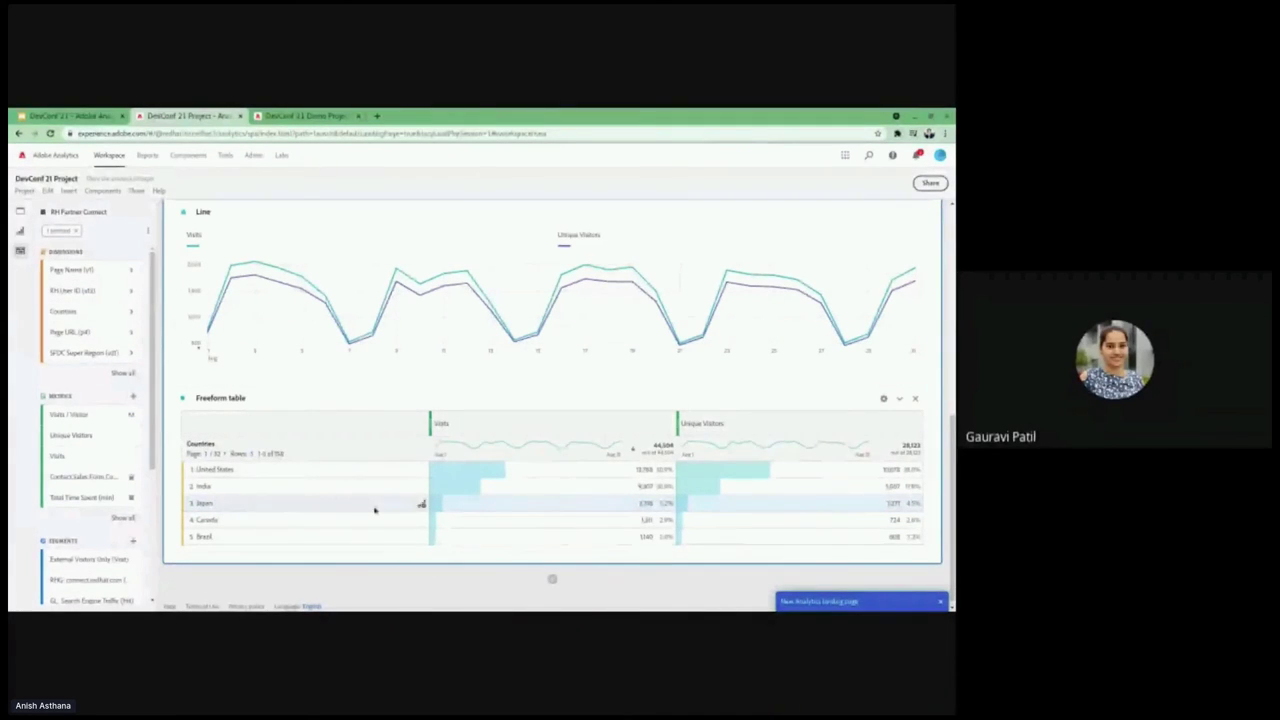
drag(306, 470, 305, 538)
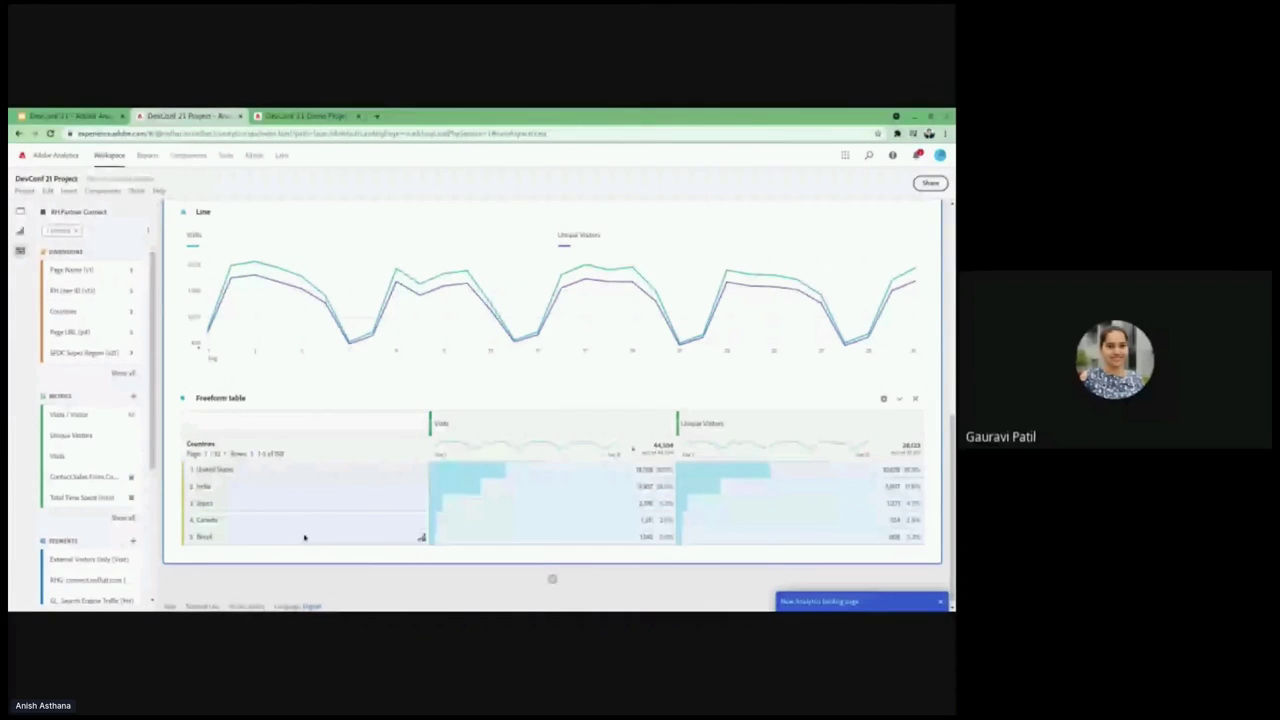
Step: Break down the five selected countries by the Page Name (v1) dimension
right_click(297, 495)
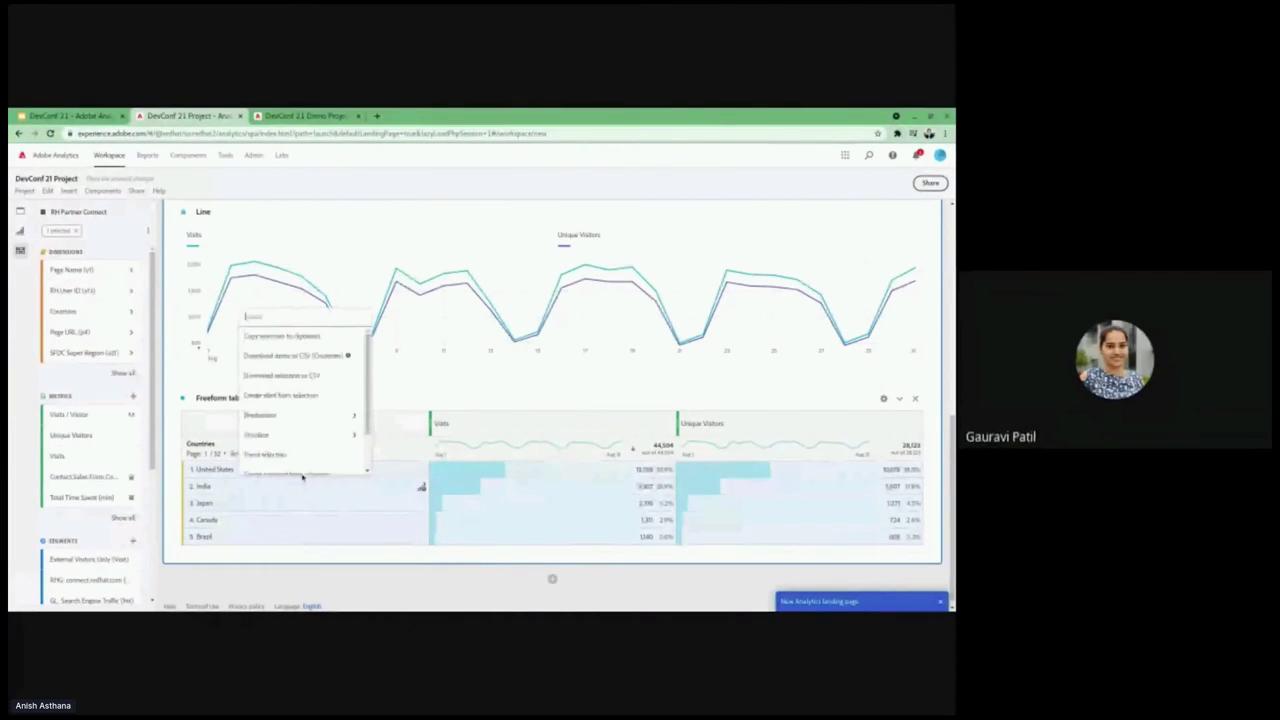
click(297, 406)
text(page)
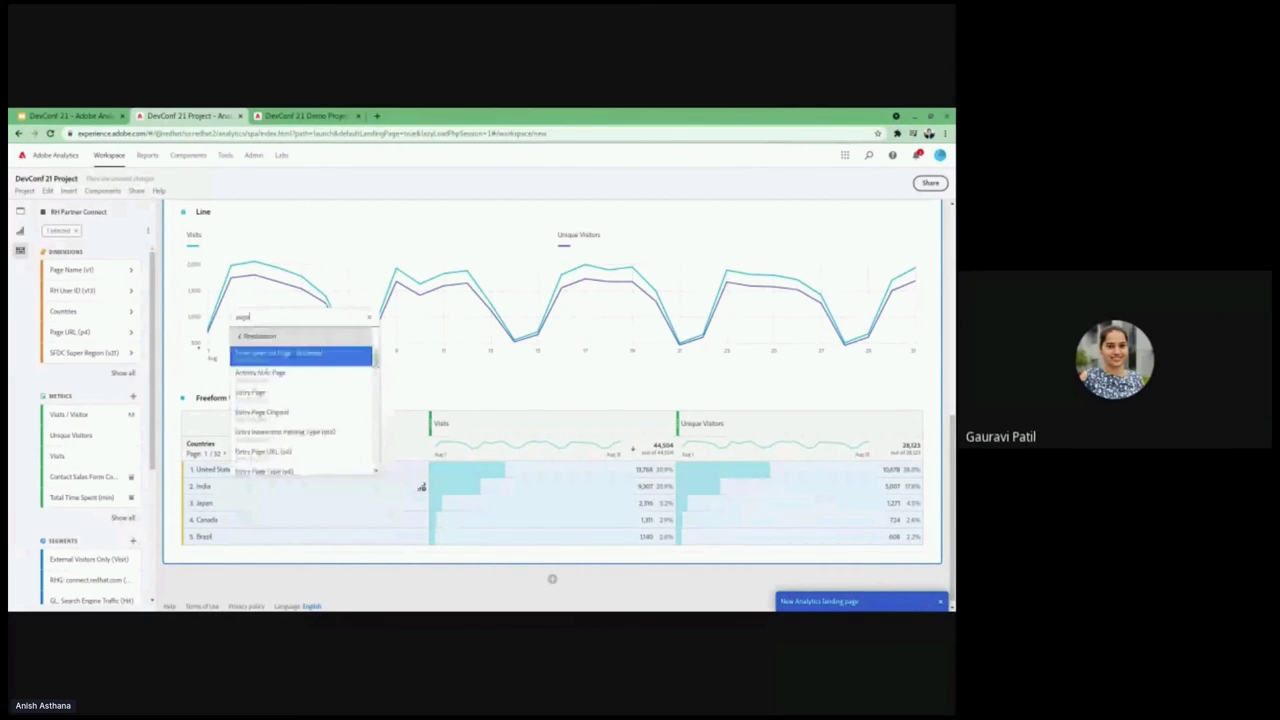
text( na)
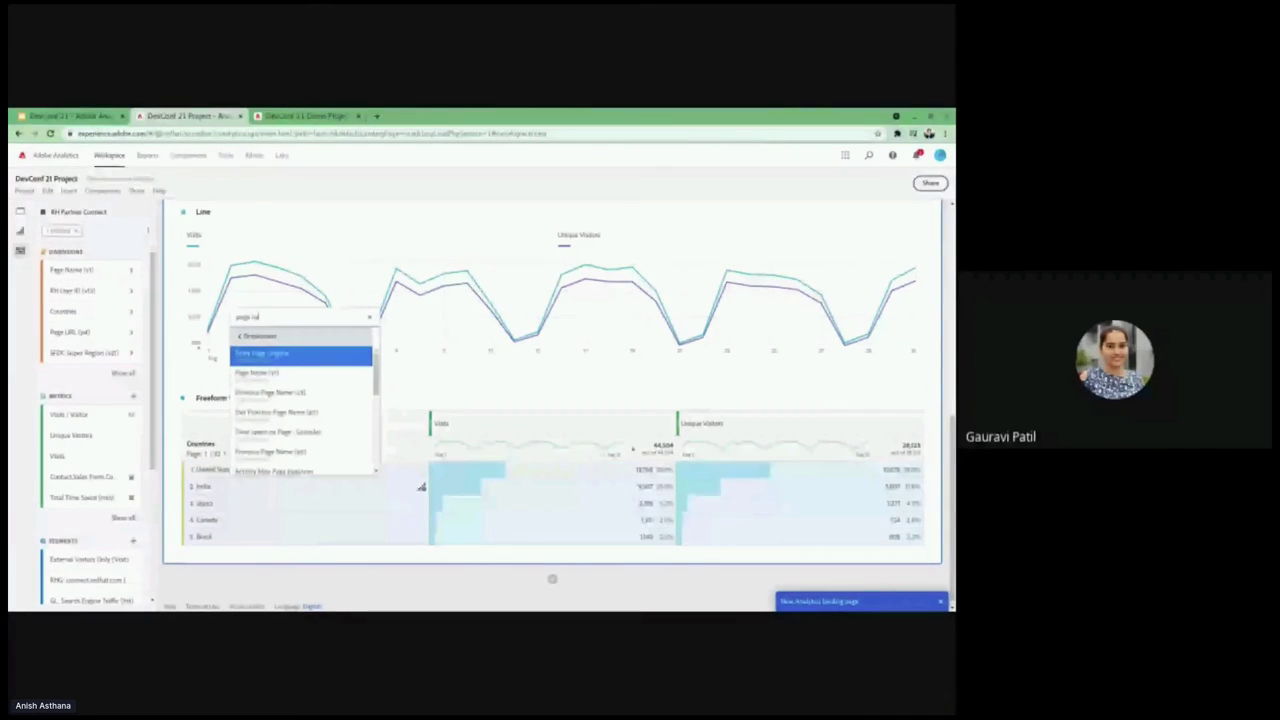
key(Return)
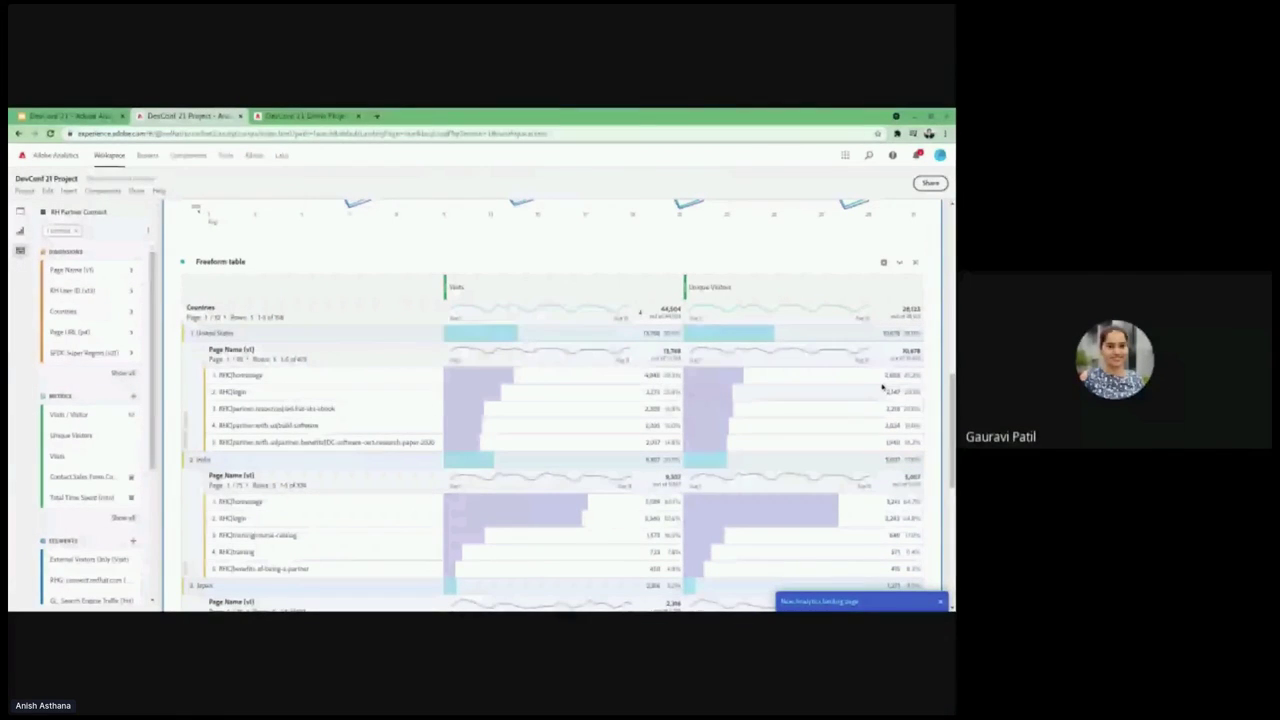
scroll(703, 457, down, 1)
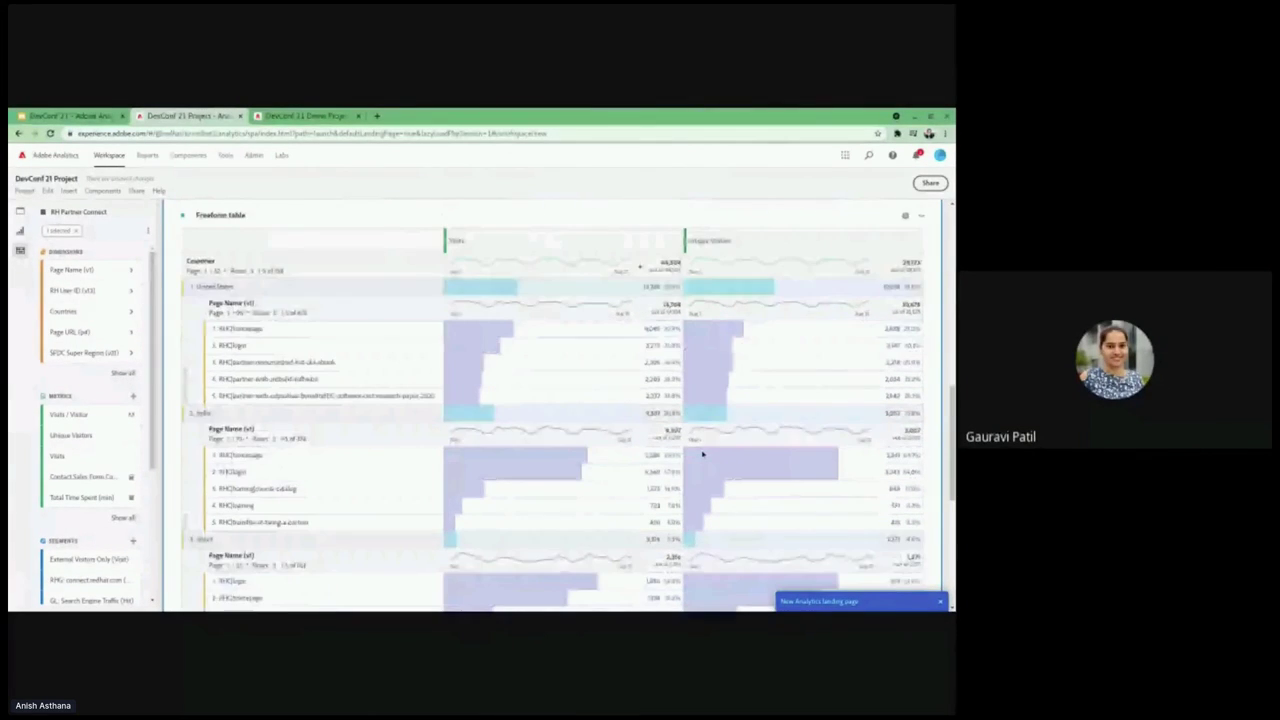
Step: In the DevConf 21 Demo Project, expand Report I and scroll to the Top 5 Countries chart
key(ctrl+Tab)
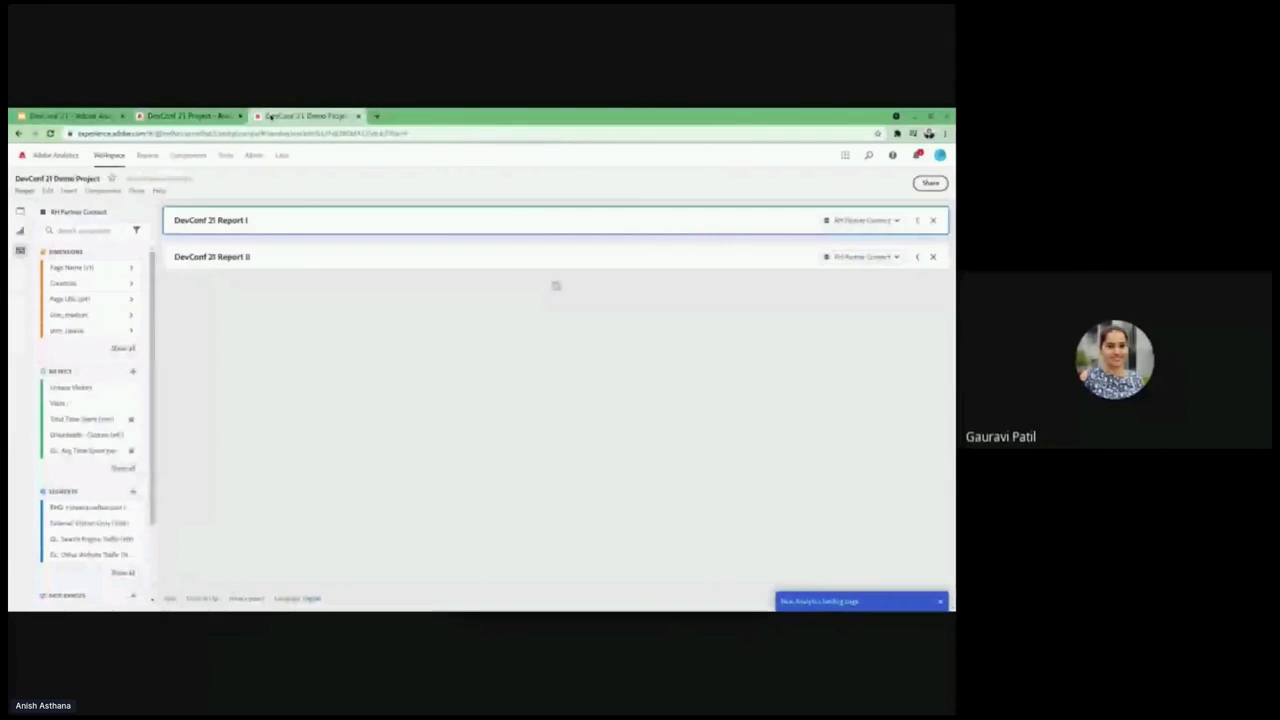
click(917, 220)
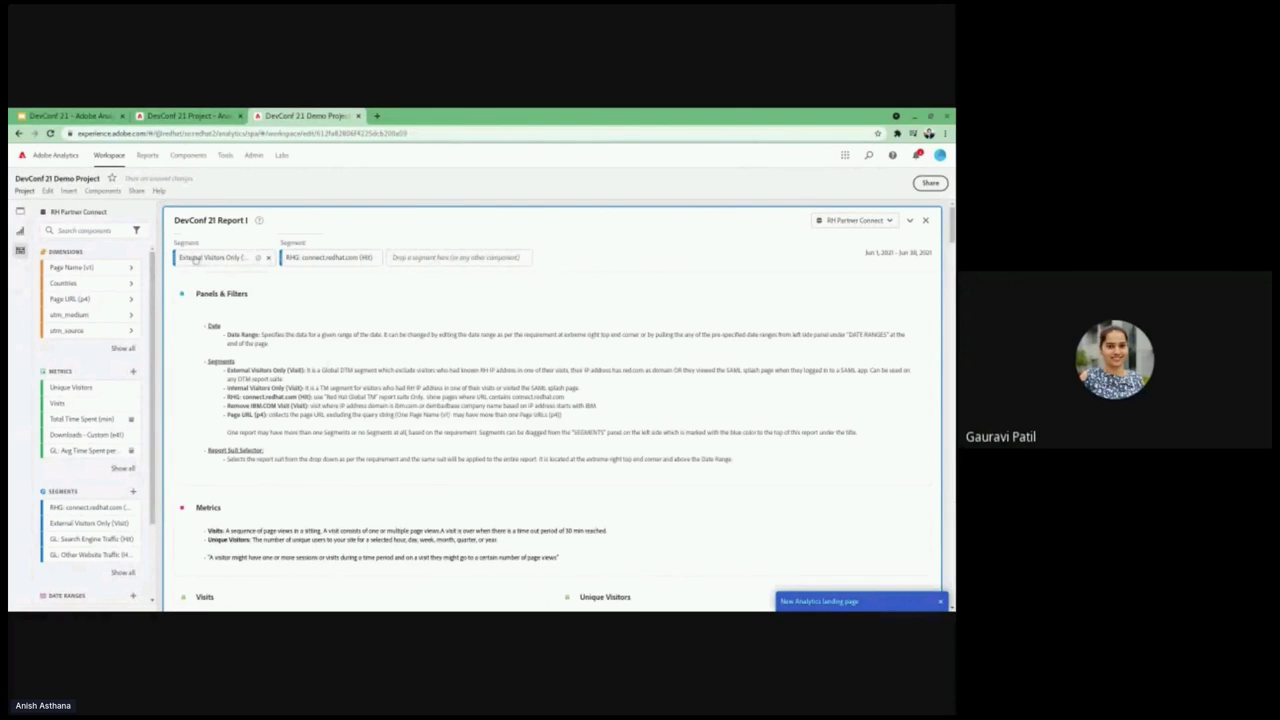
scroll(328, 367, down, 5)
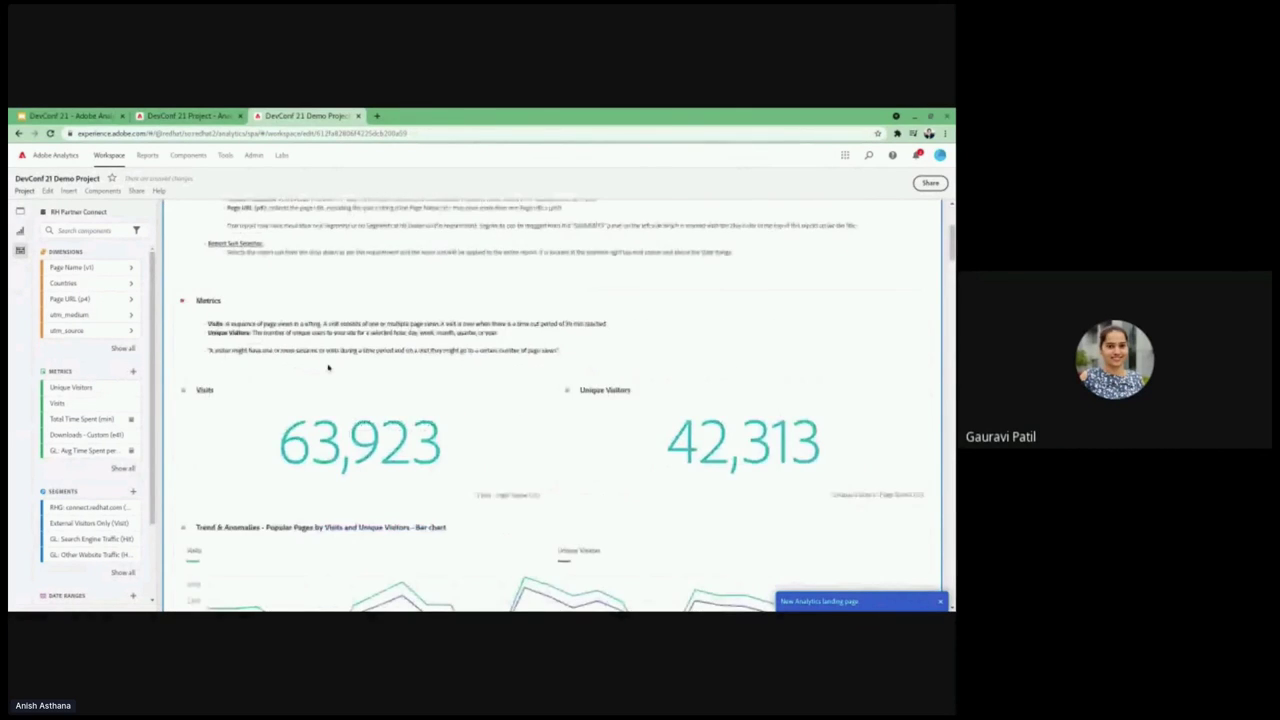
scroll(328, 367, down, 8)
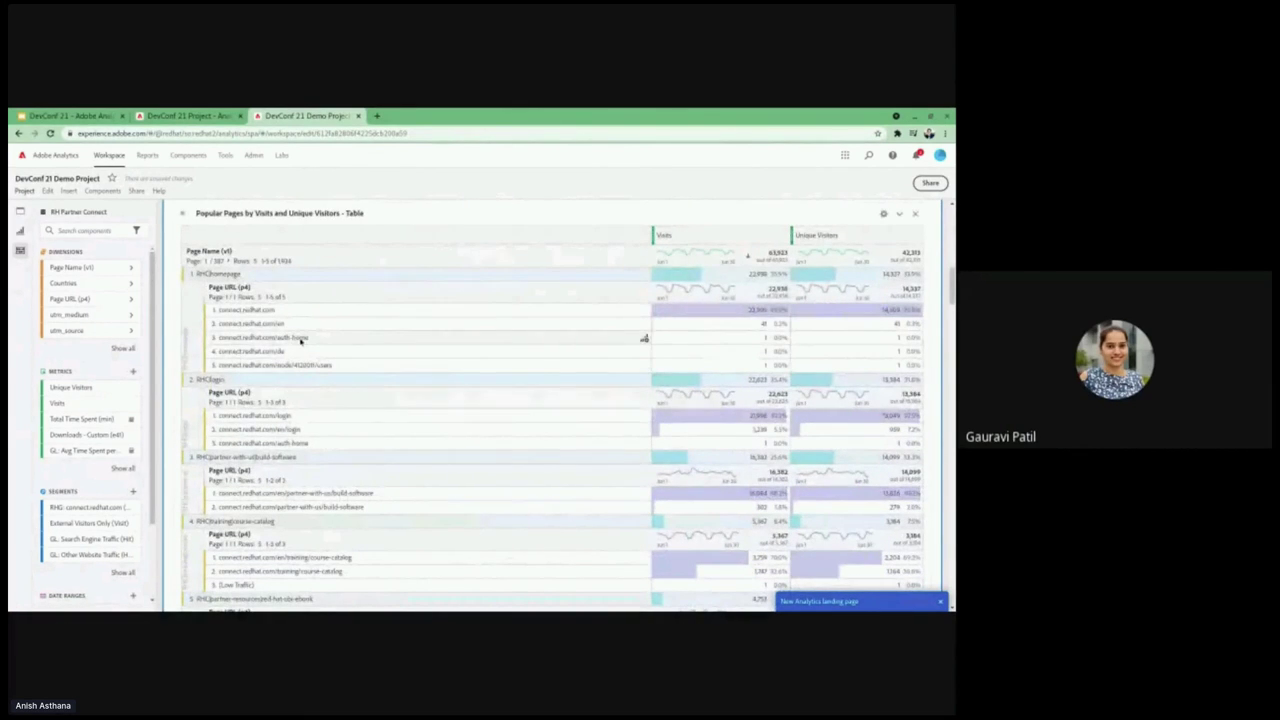
scroll(300, 342, down, 10)
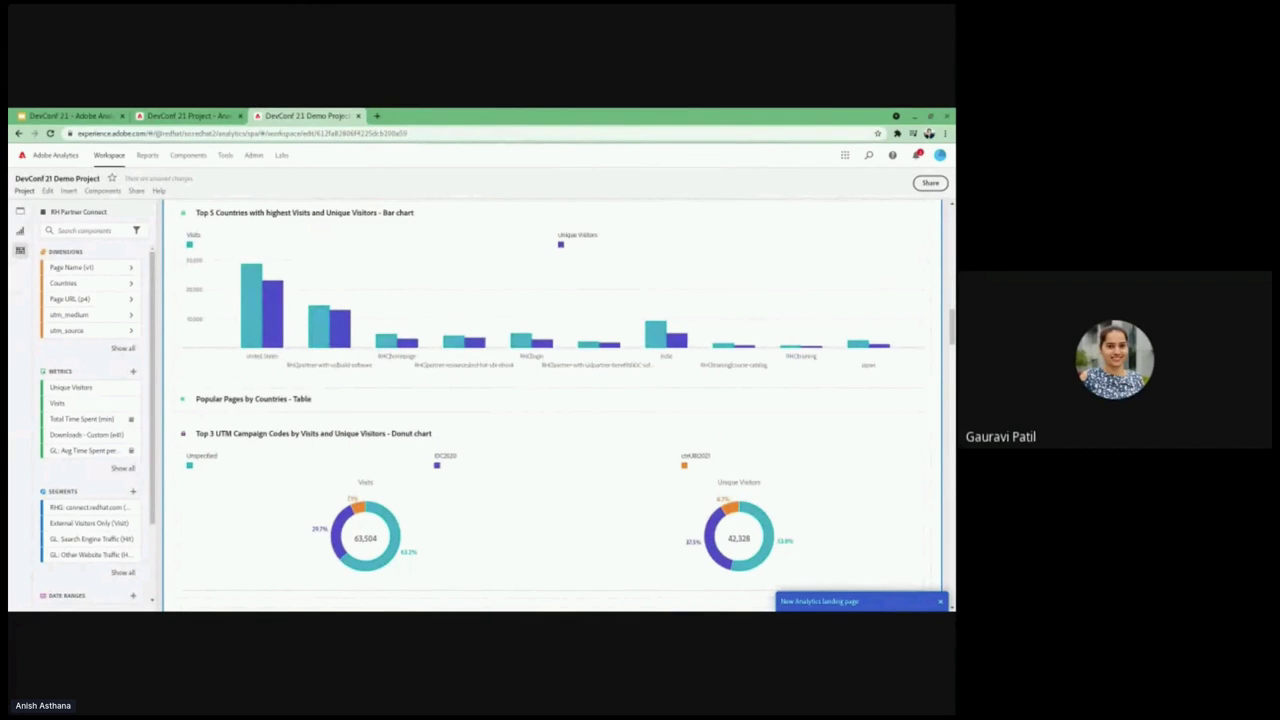
Step: Expand the Popular Pages by Countries table, then scroll on through the UTM and time-spent panels
scroll(300, 342, down, 4)
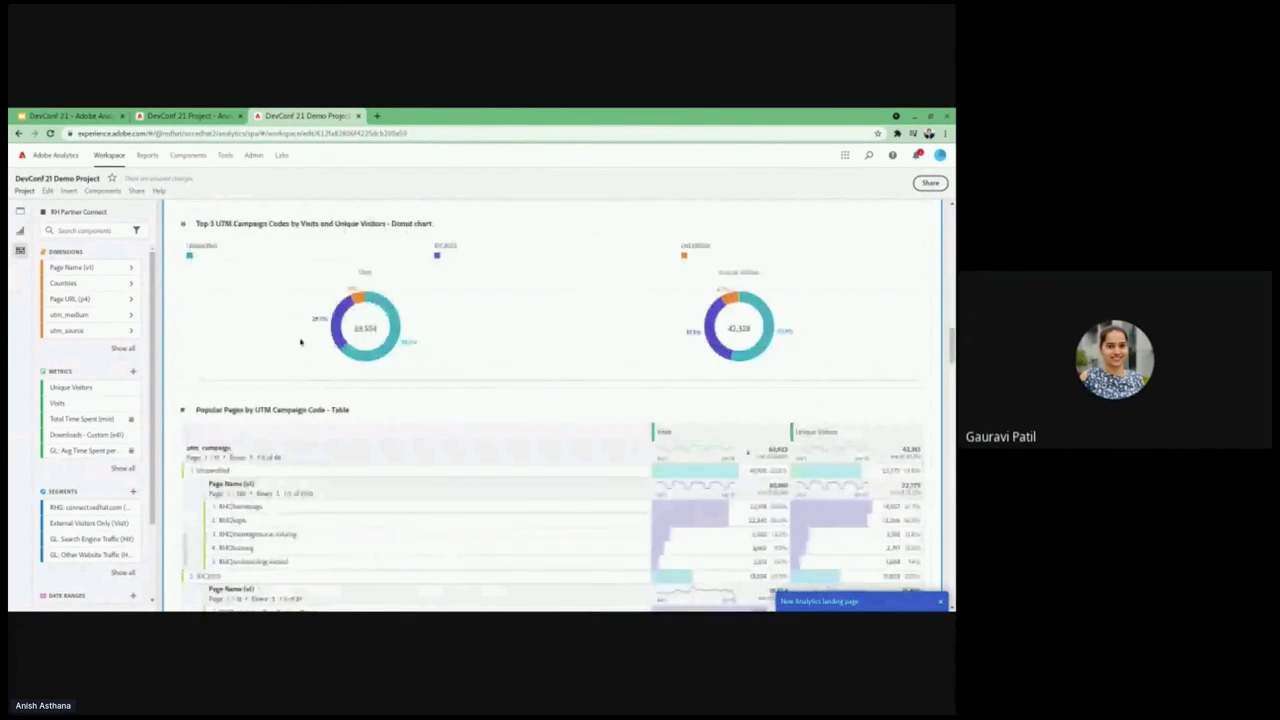
scroll(300, 342, down, 1)
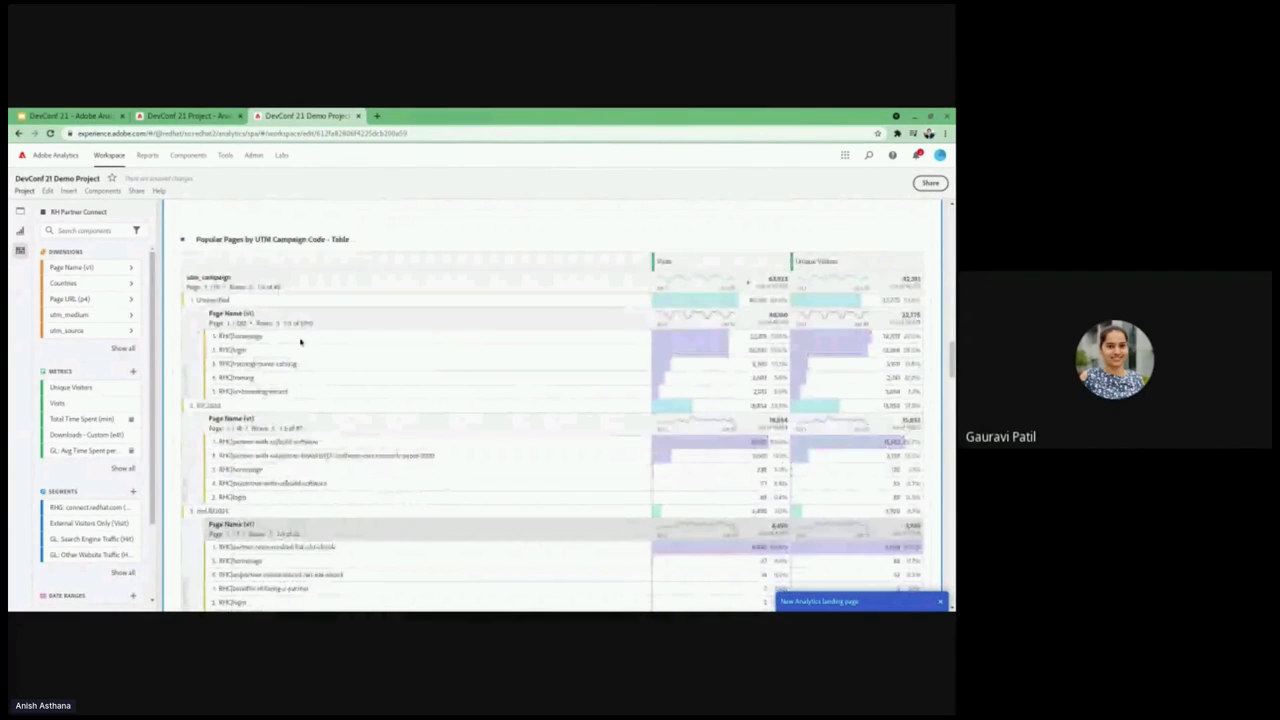
scroll(300, 342, up, 5)
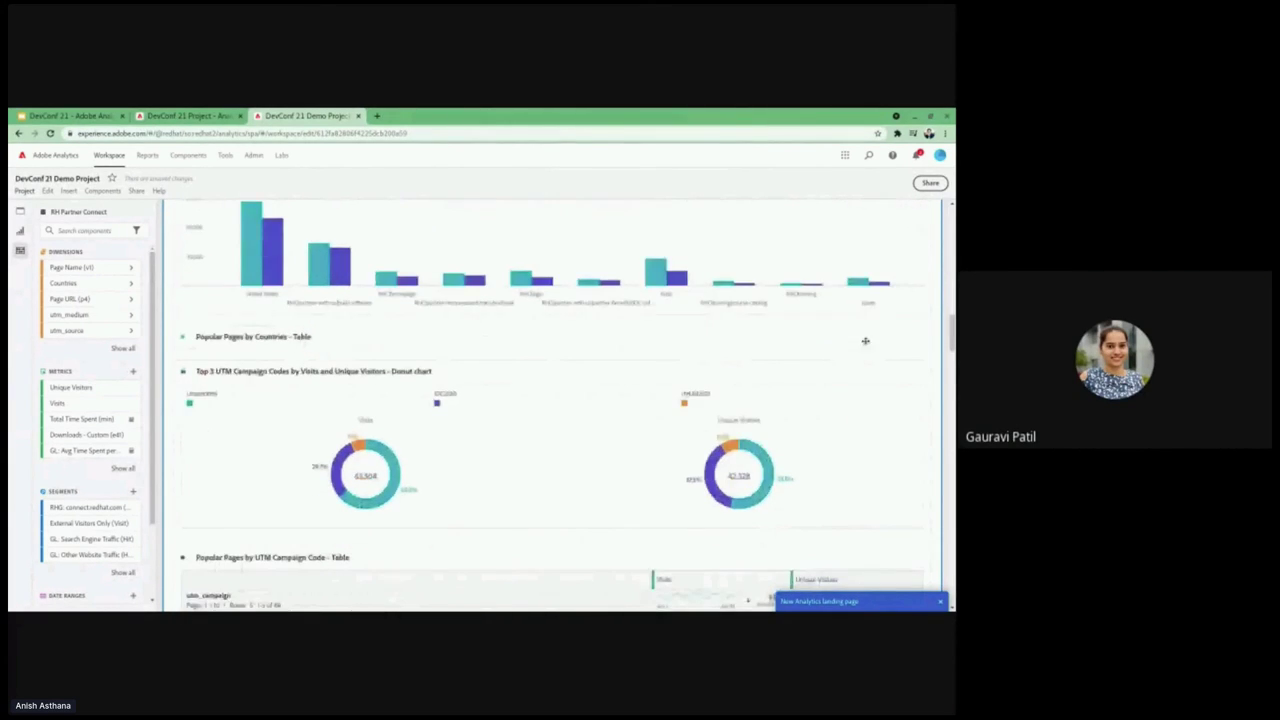
click(876, 340)
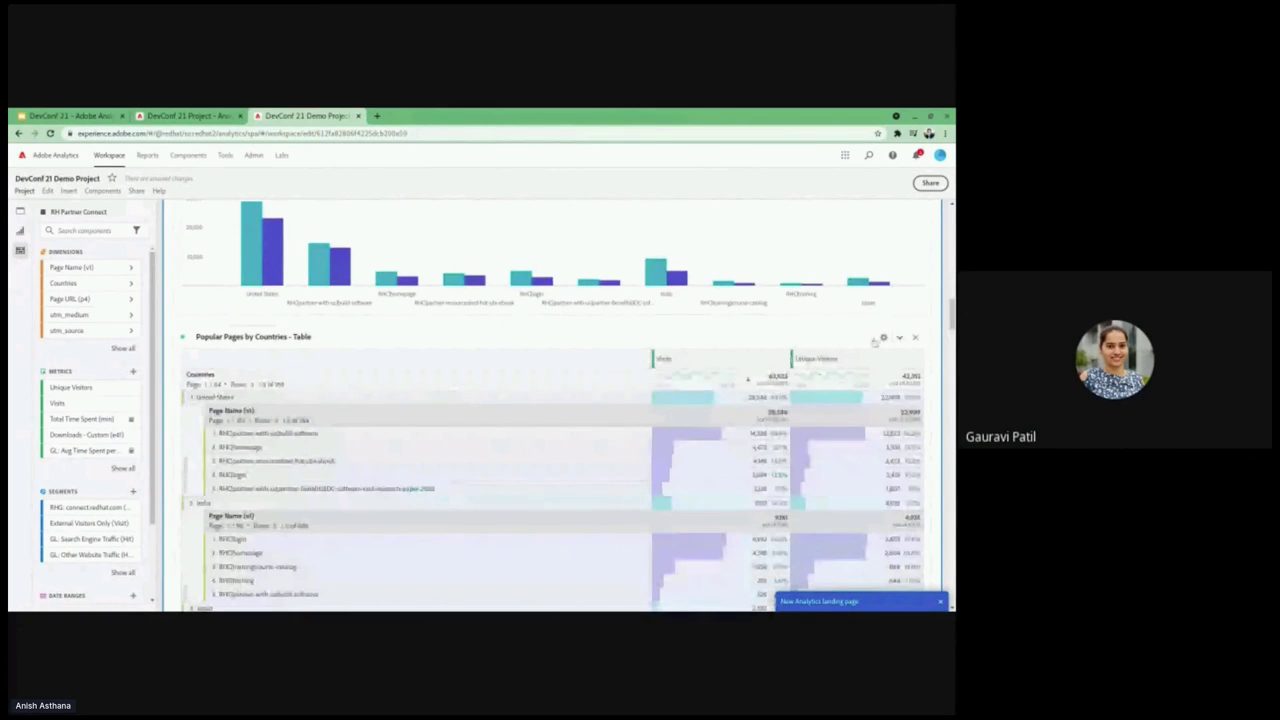
scroll(545, 505, down, 5)
scroll(545, 505, down, 8)
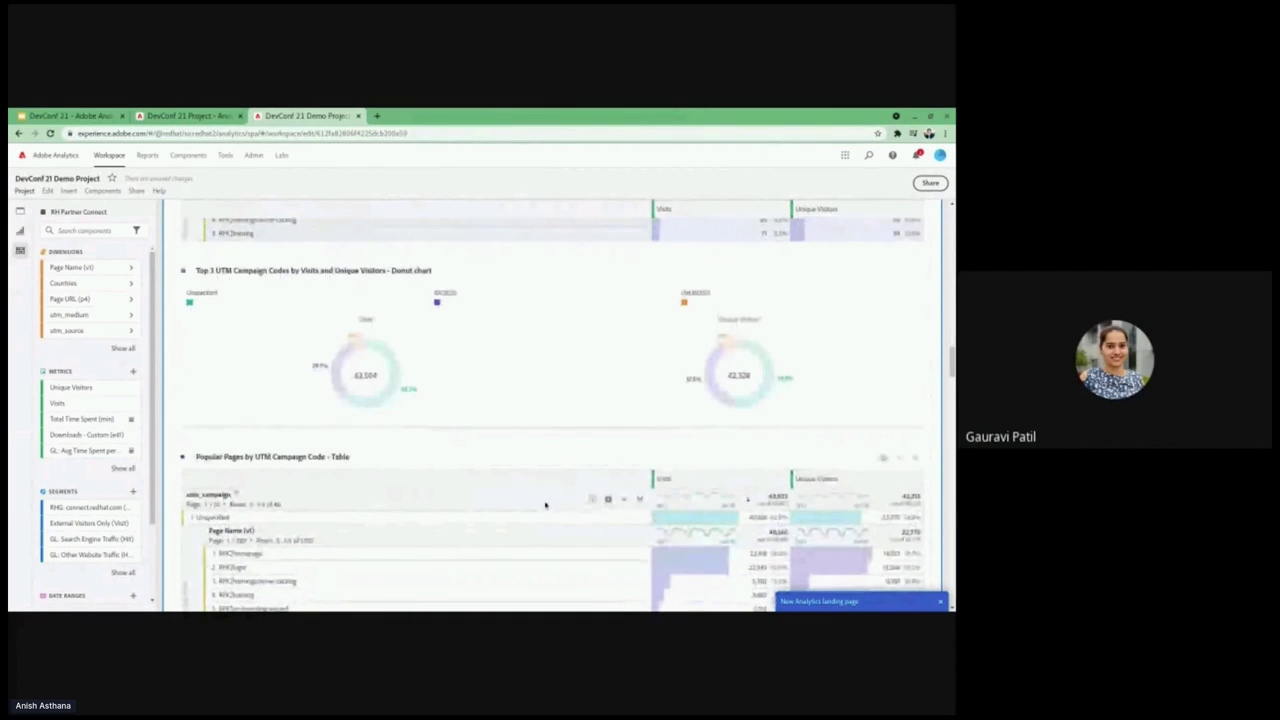
scroll(545, 505, down, 2)
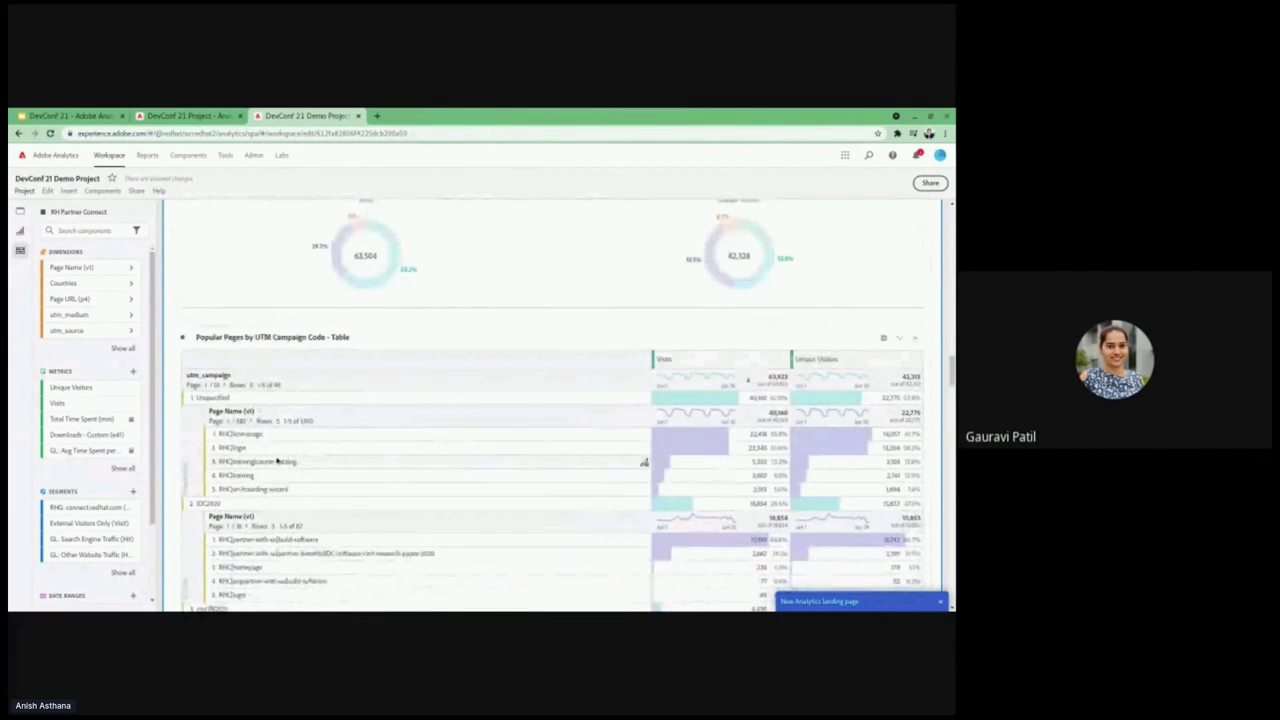
scroll(277, 461, down, 2)
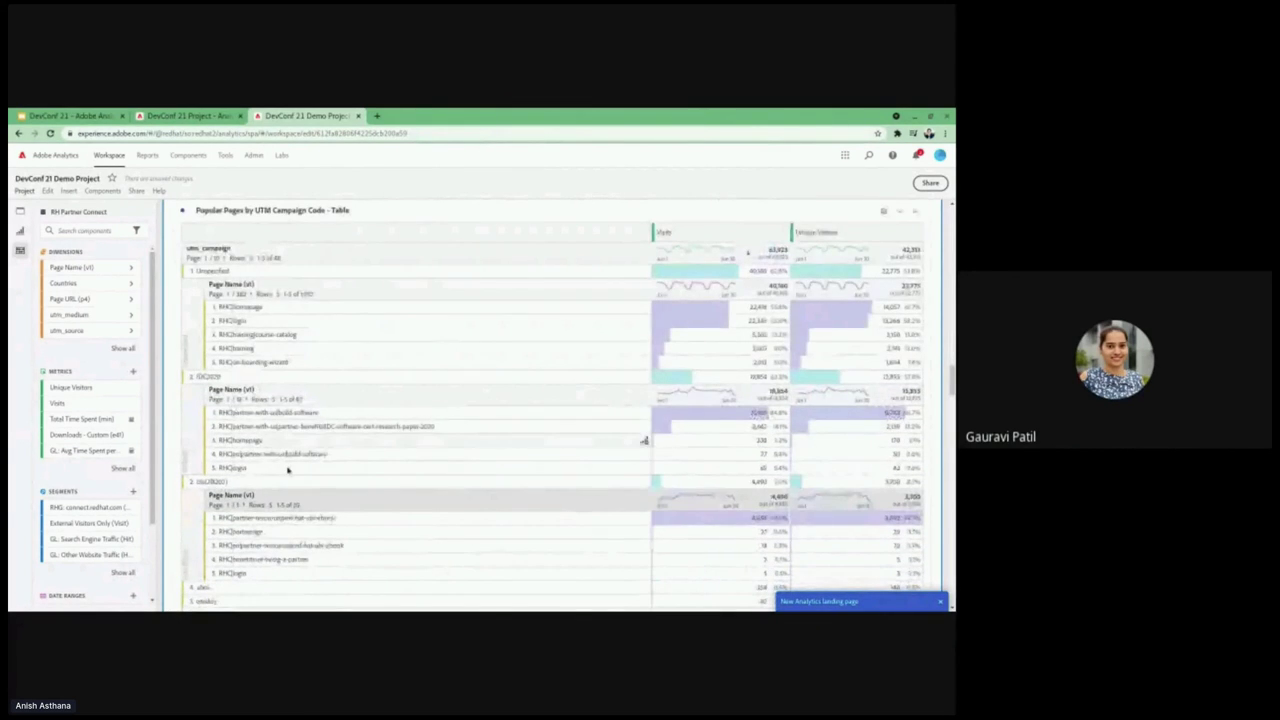
scroll(288, 470, down, 5)
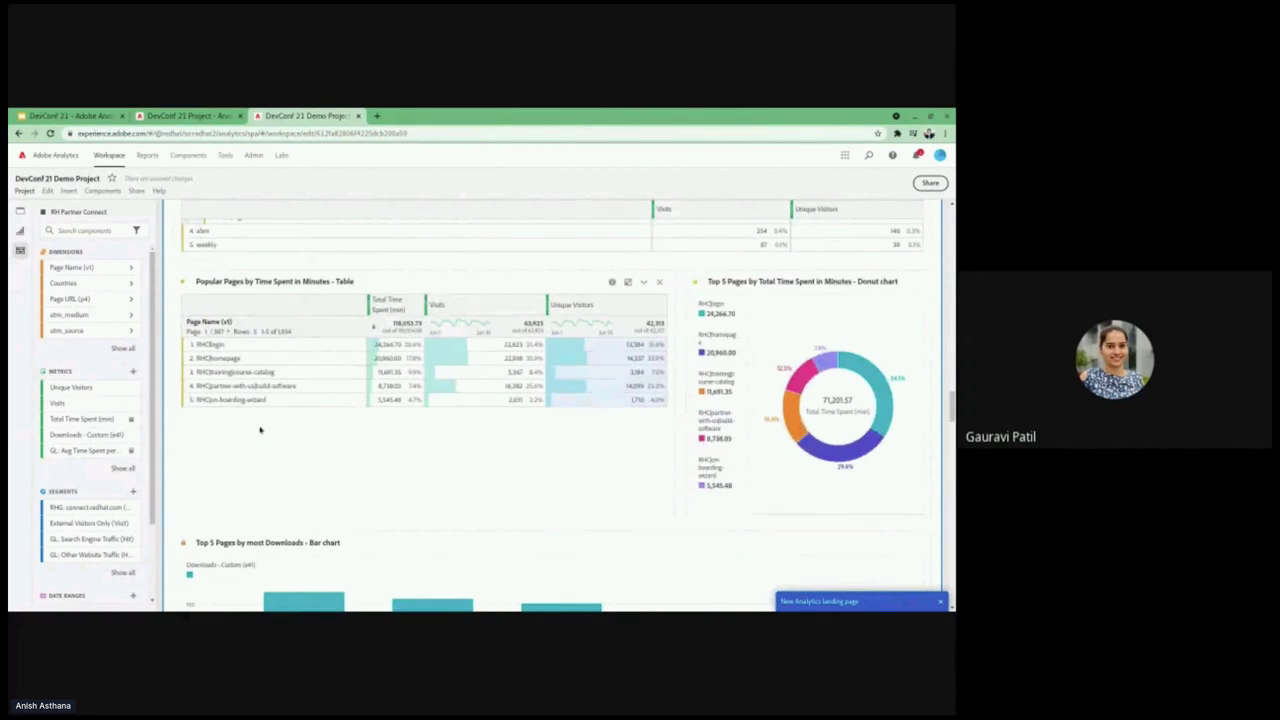
Step: Scroll past the downloads and referrer panels to the three Referrer Type traffic tables
scroll(260, 430, down, 5)
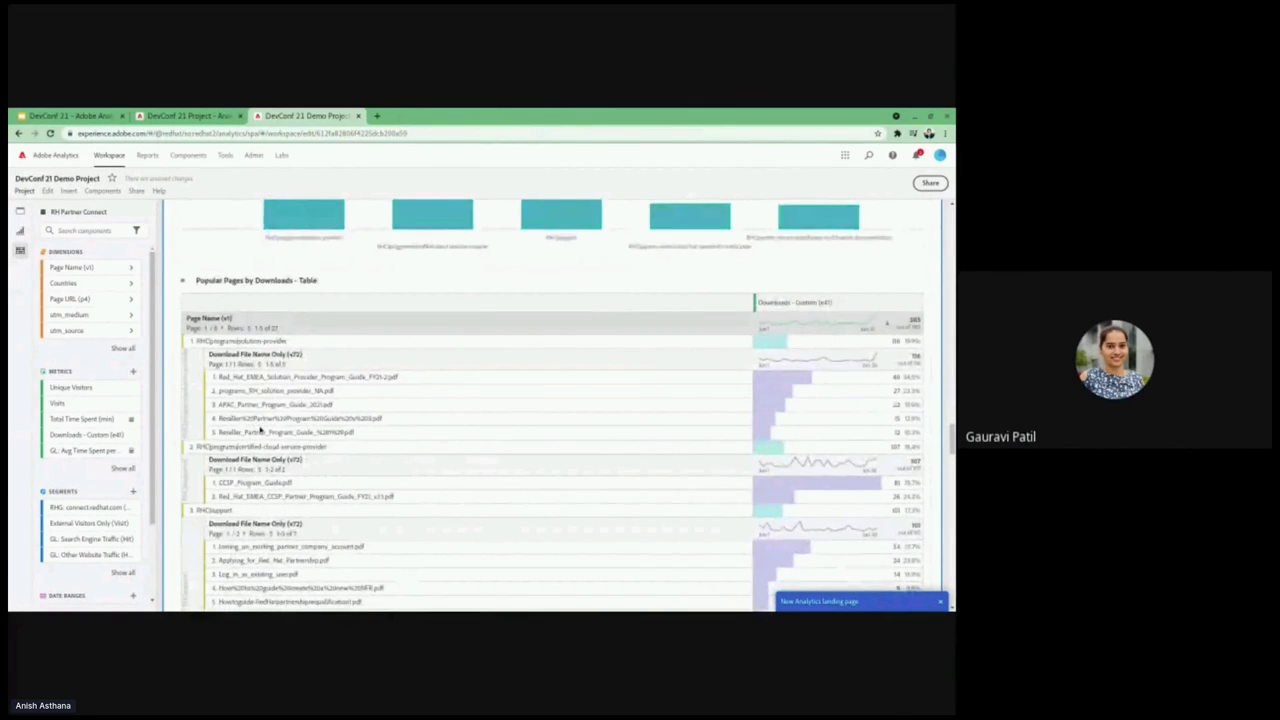
scroll(260, 430, down, 10)
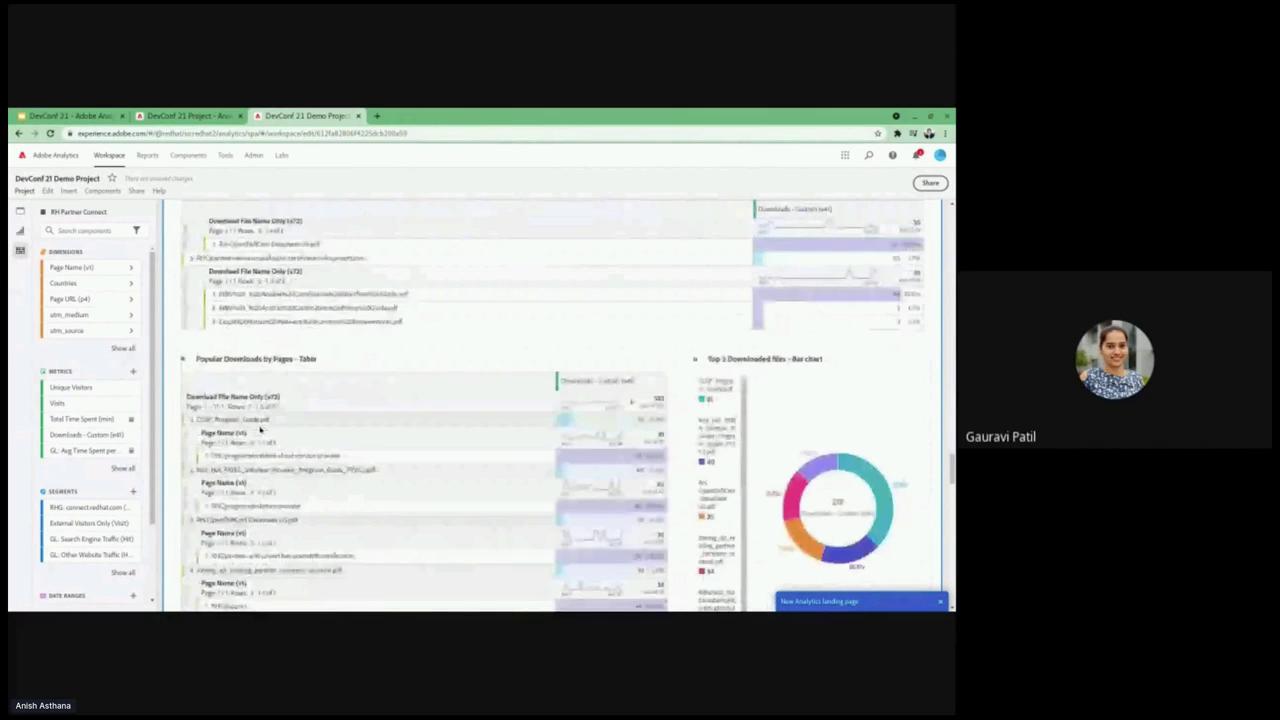
scroll(260, 430, down, 10)
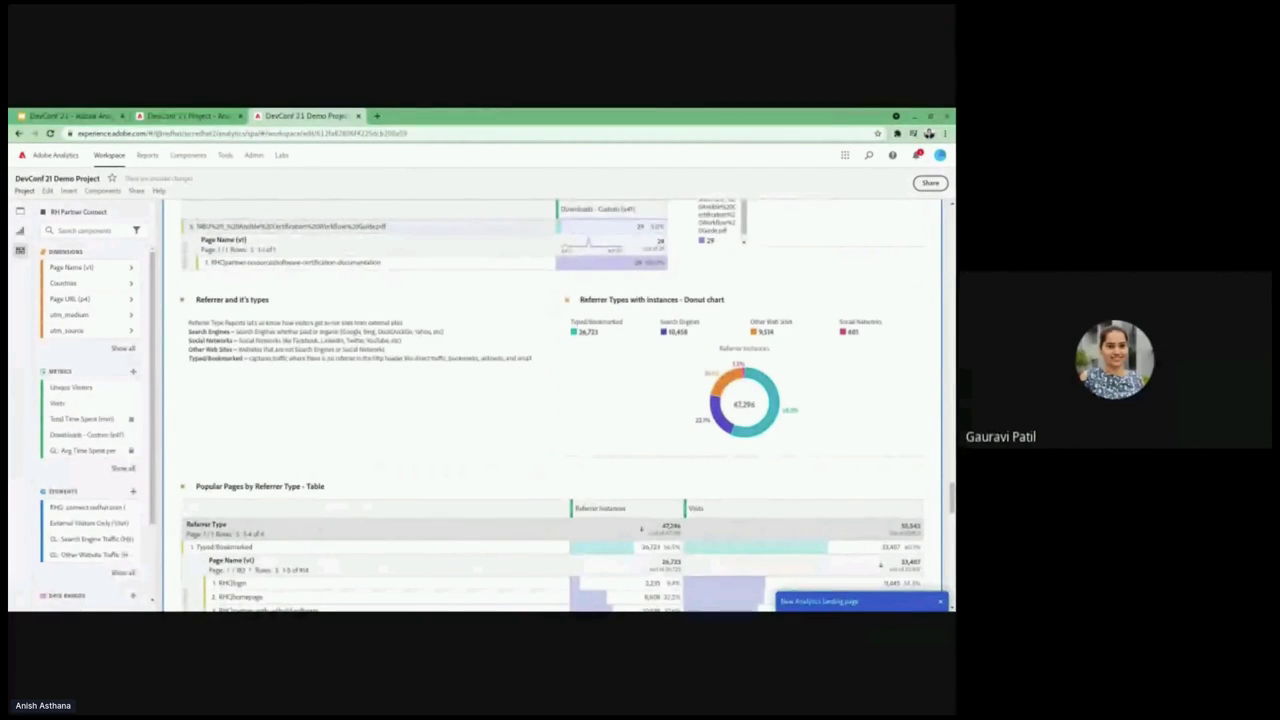
scroll(260, 430, down, 2)
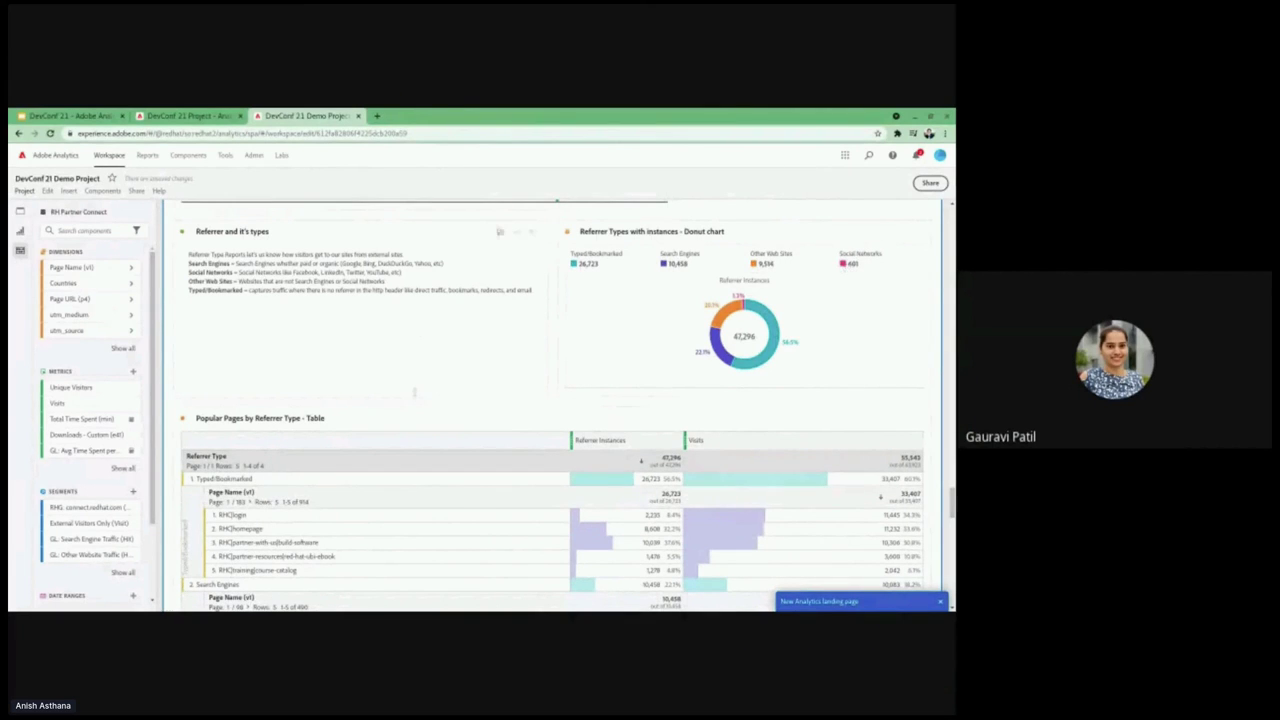
scroll(414, 393, down, 10)
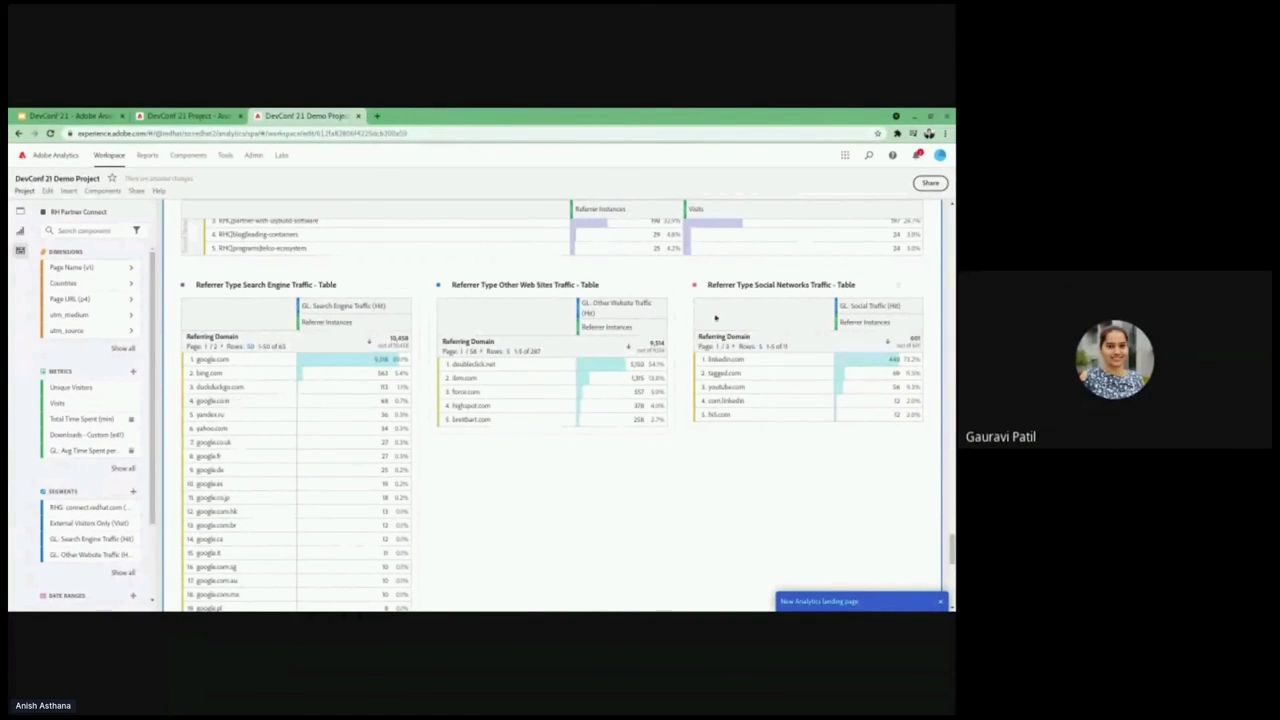
scroll(715, 318, down, 3)
Step: Expand DevConf 21 Report II and inspect its Entry Pages flow into the top 5 next pages
scroll(715, 318, down, 3)
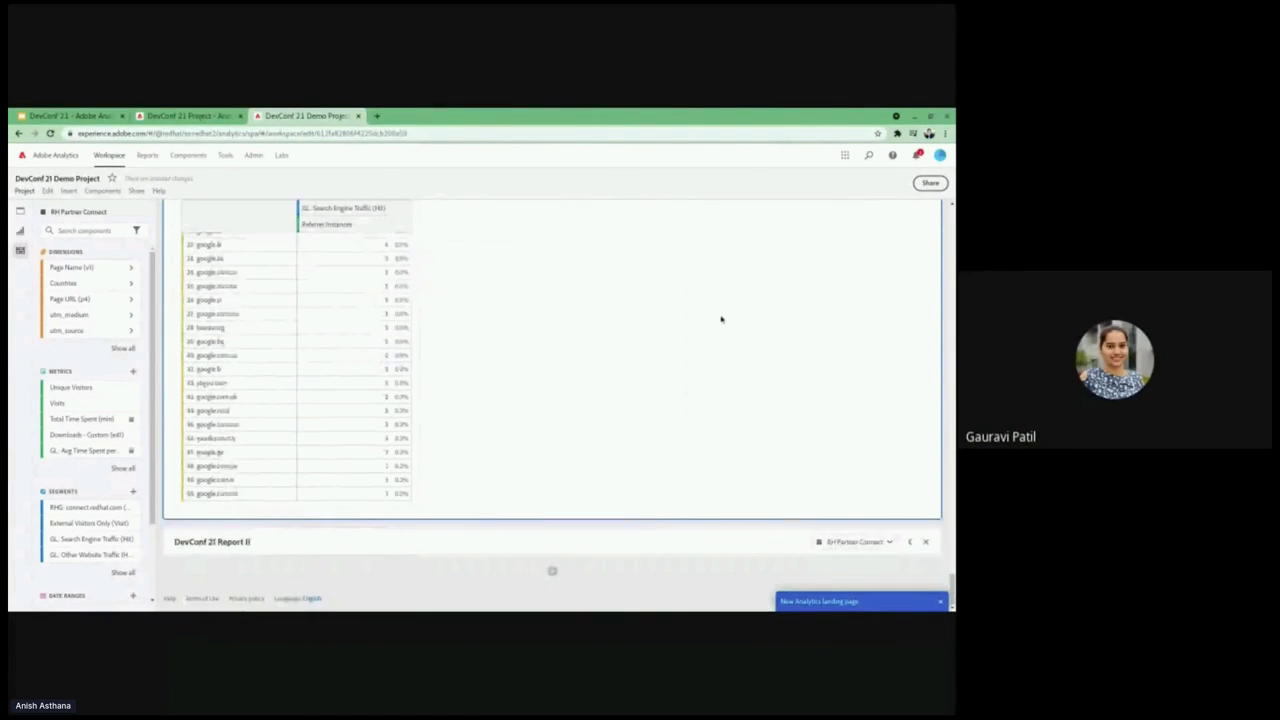
click(909, 541)
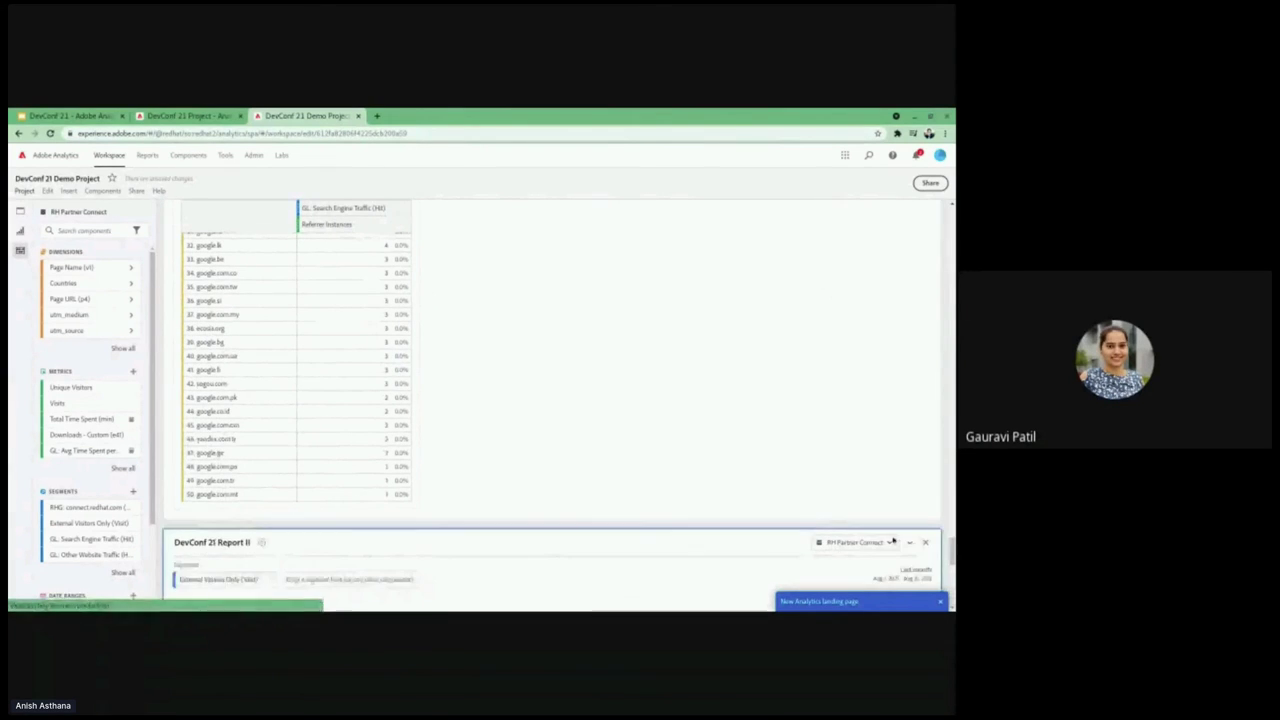
scroll(705, 461, down, 3)
scroll(705, 461, down, 2)
mouse_move(257, 380)
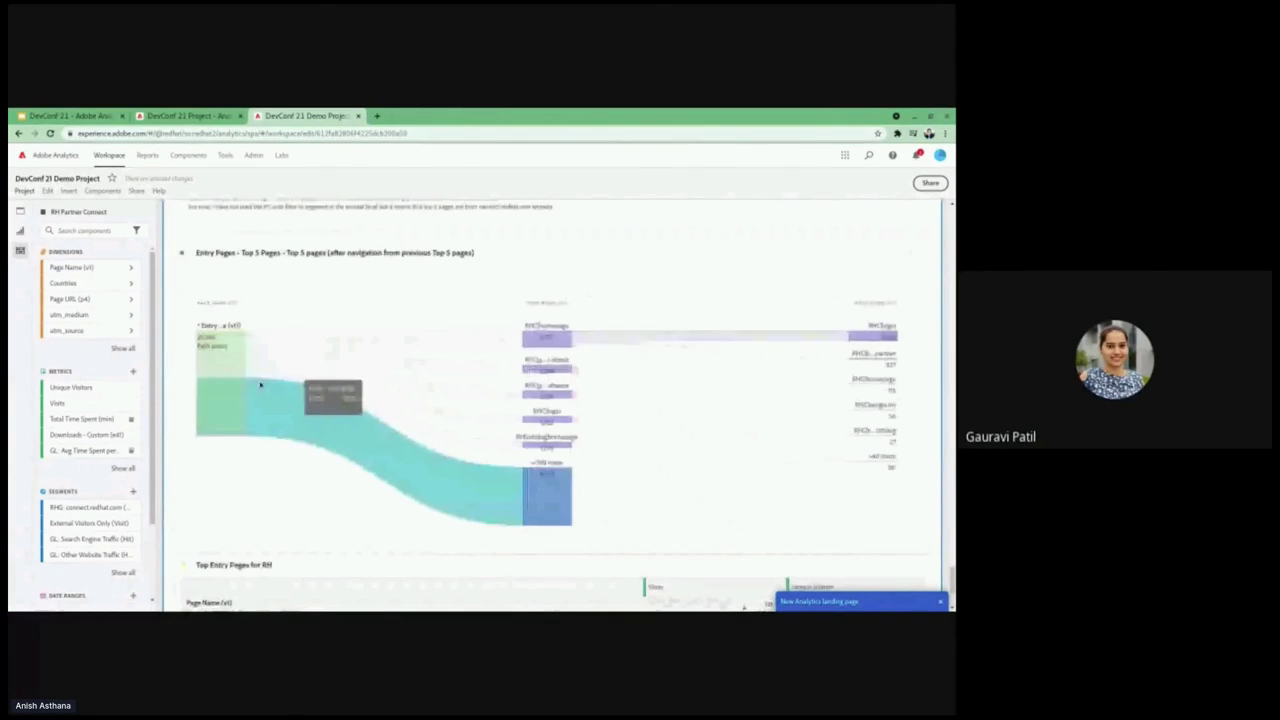
mouse_move(228, 341)
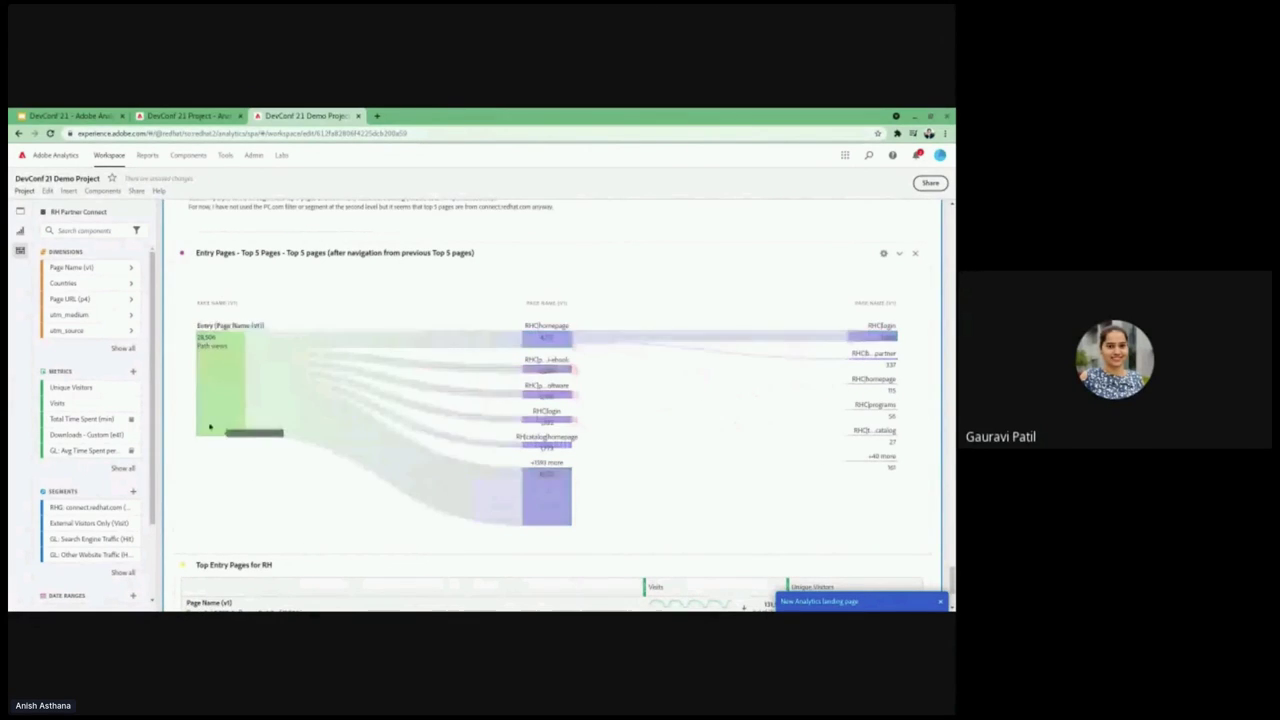
mouse_move(517, 345)
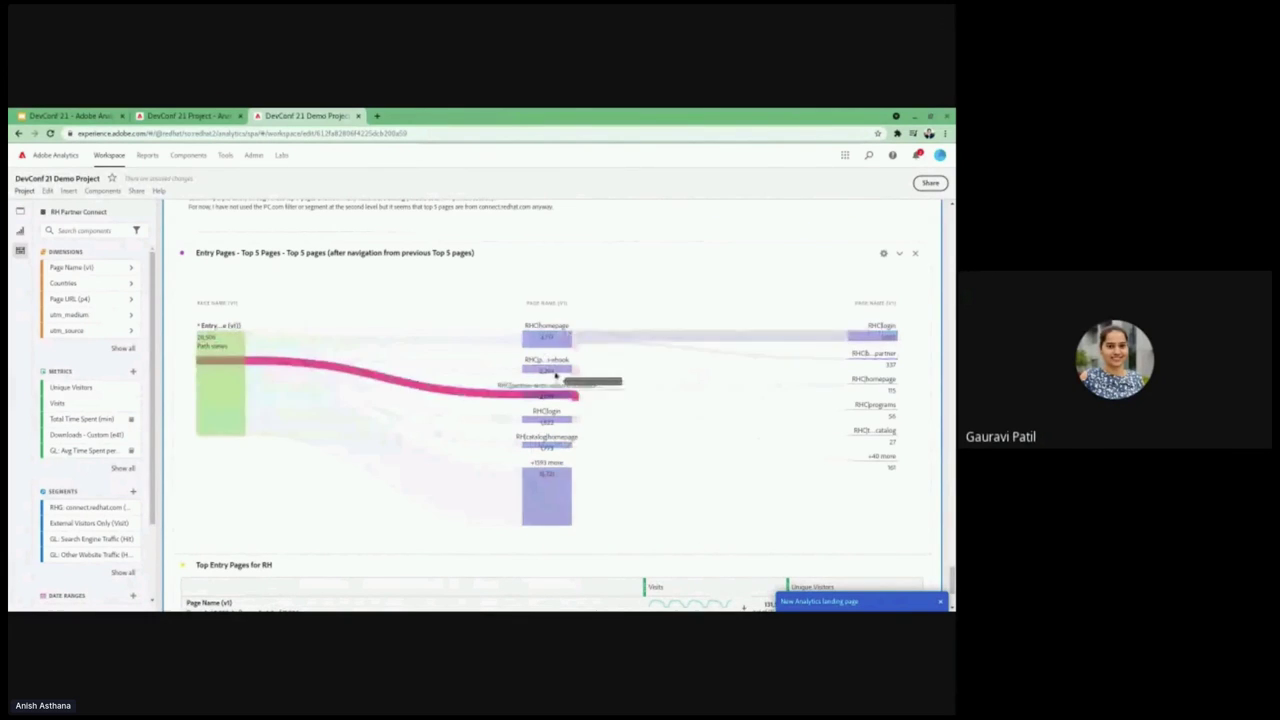